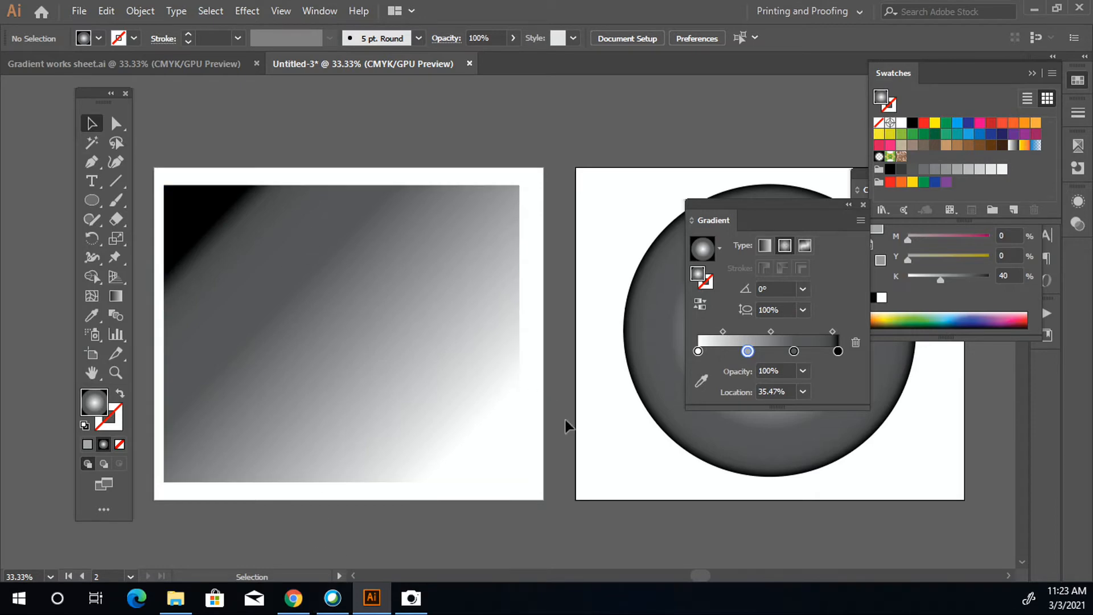
- Apply a Color Halftone effect to the gradient rectangle with a 70-pixel maximum radius and 45-degree screen angles on all channels
left_click(375, 378)
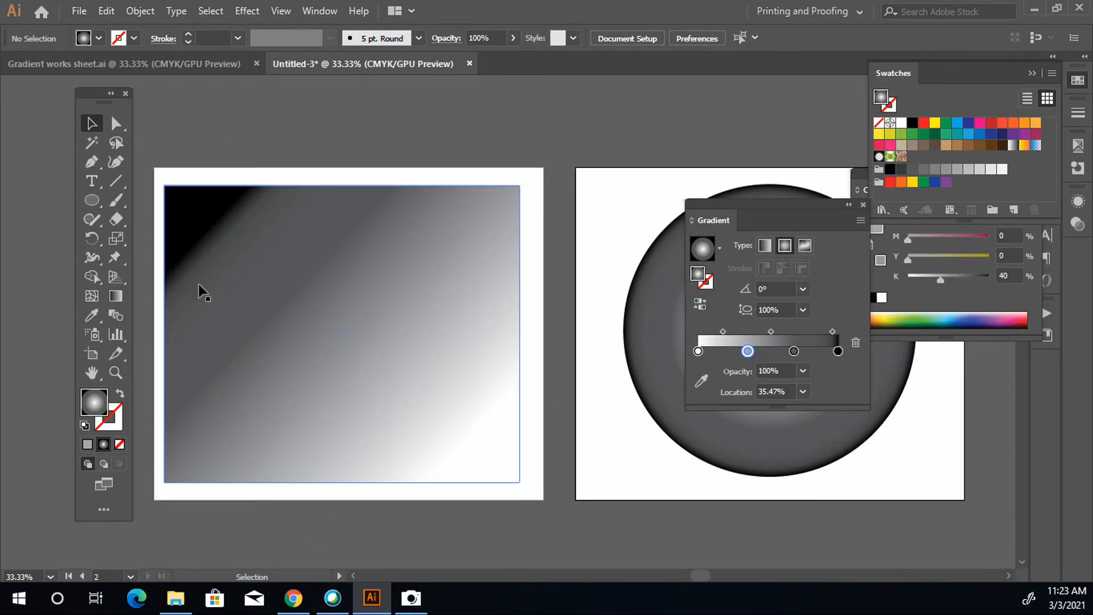
left_click(316, 261)
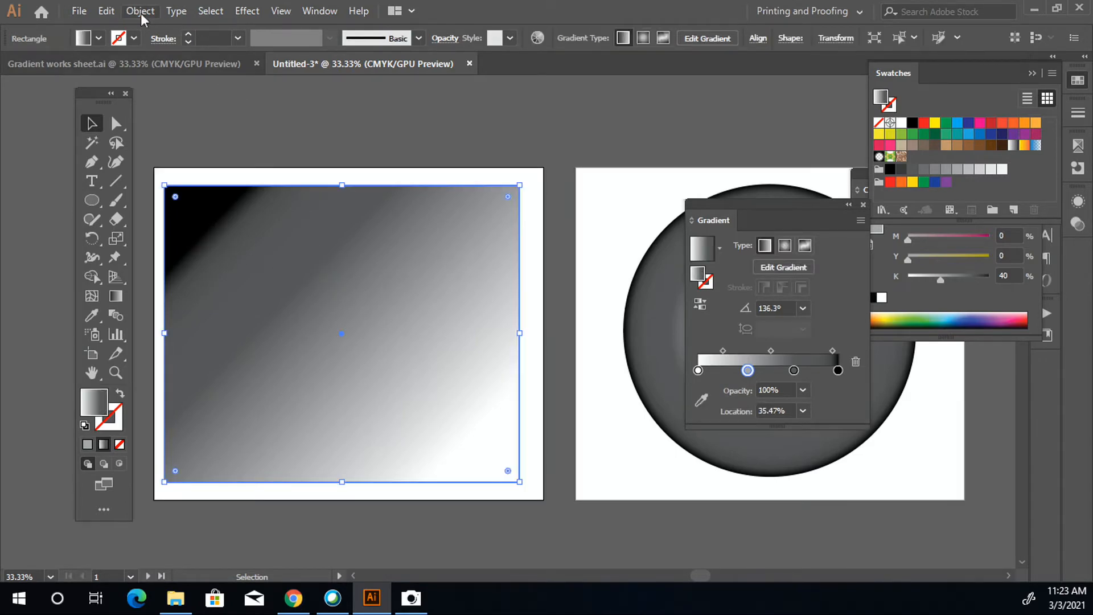
left_click(248, 13)
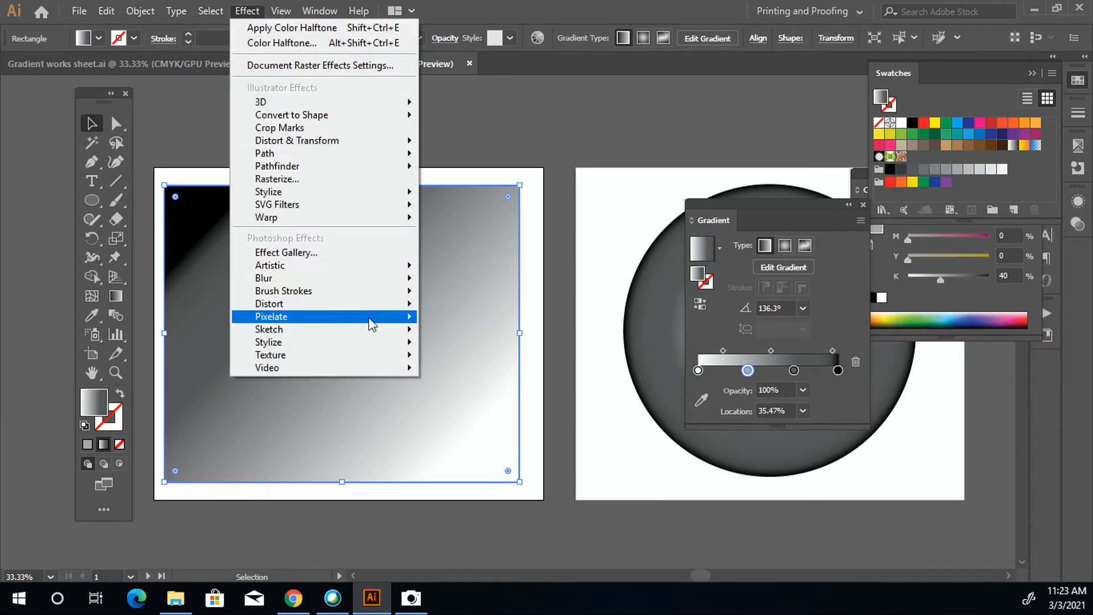
mouse_move(373, 319)
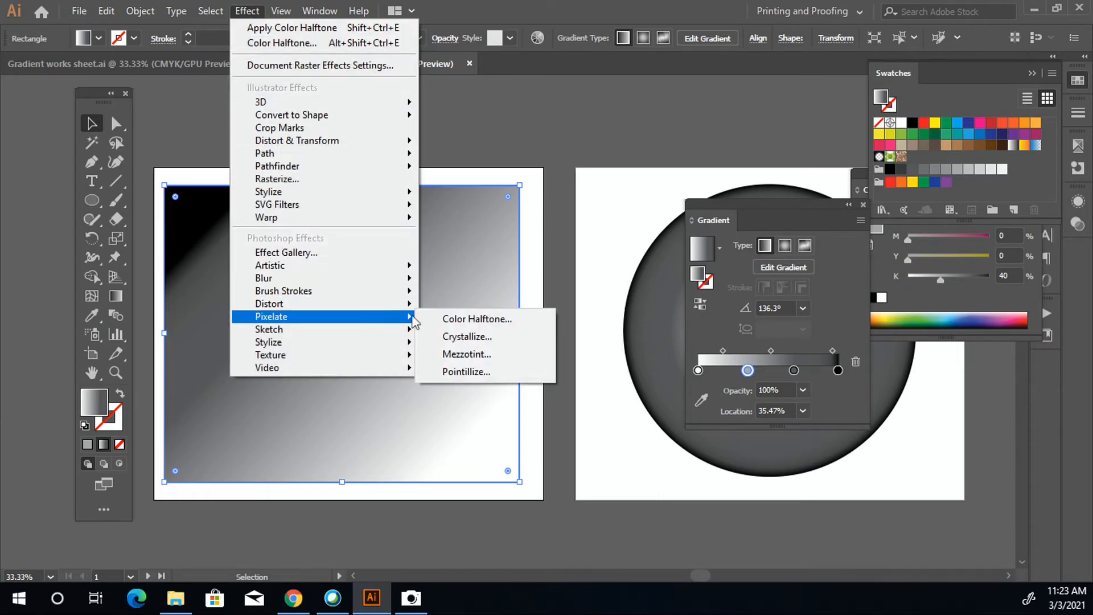
left_click(461, 319)
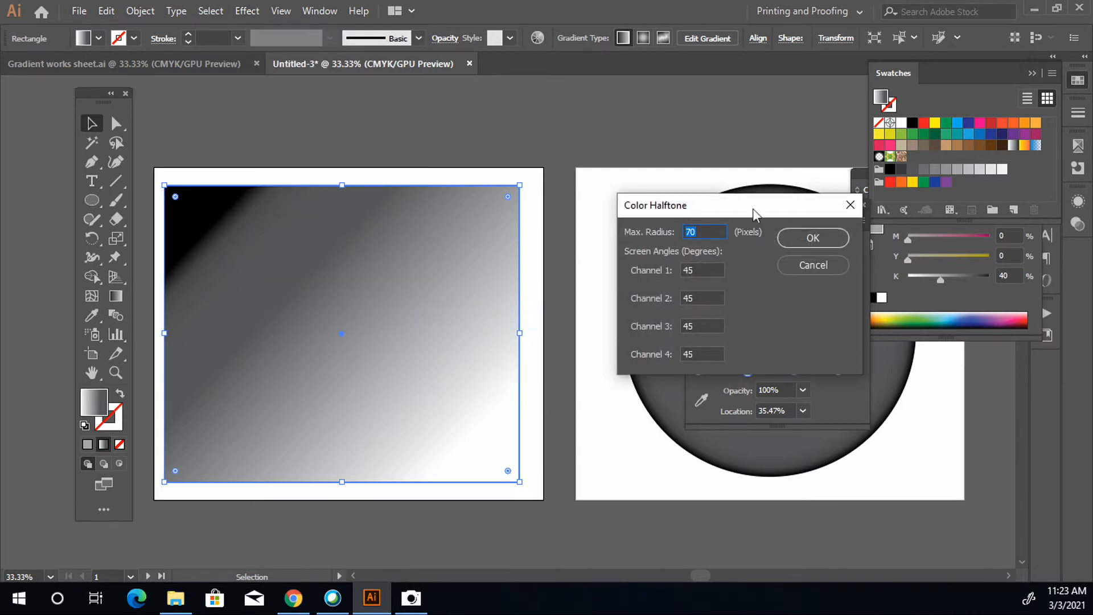
left_click_drag(746, 212, 446, 241)
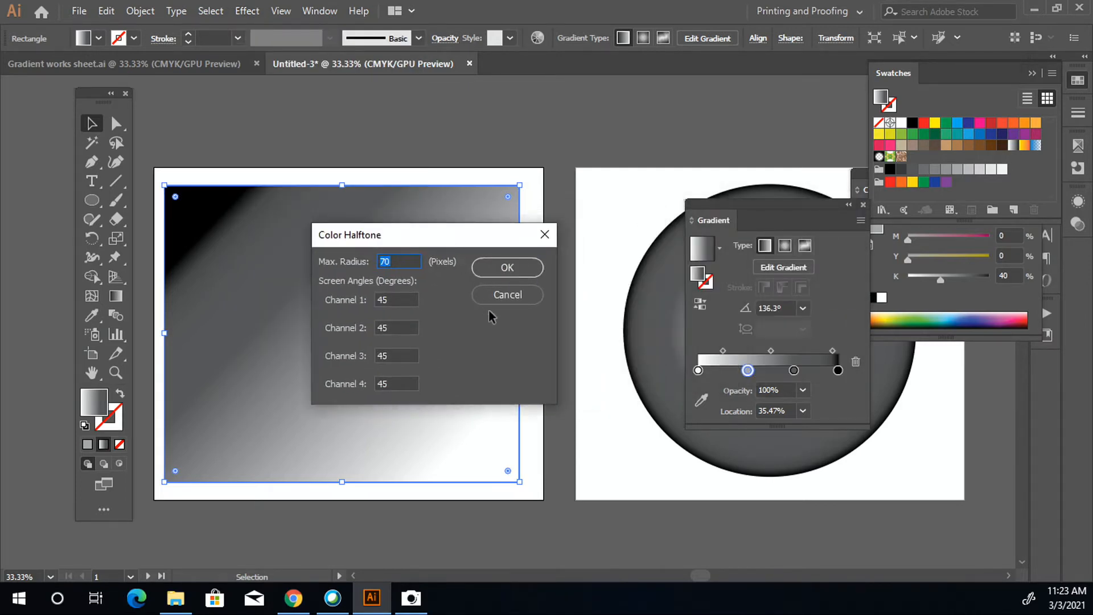
left_click(406, 300)
left_click(489, 269)
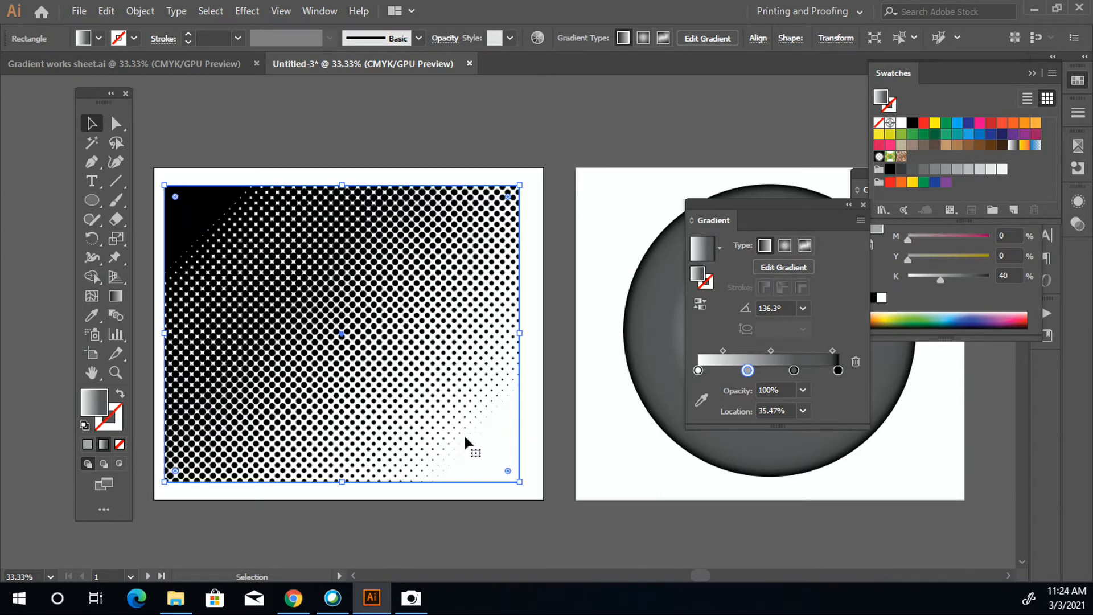
scroll(465, 442, "up", 3)
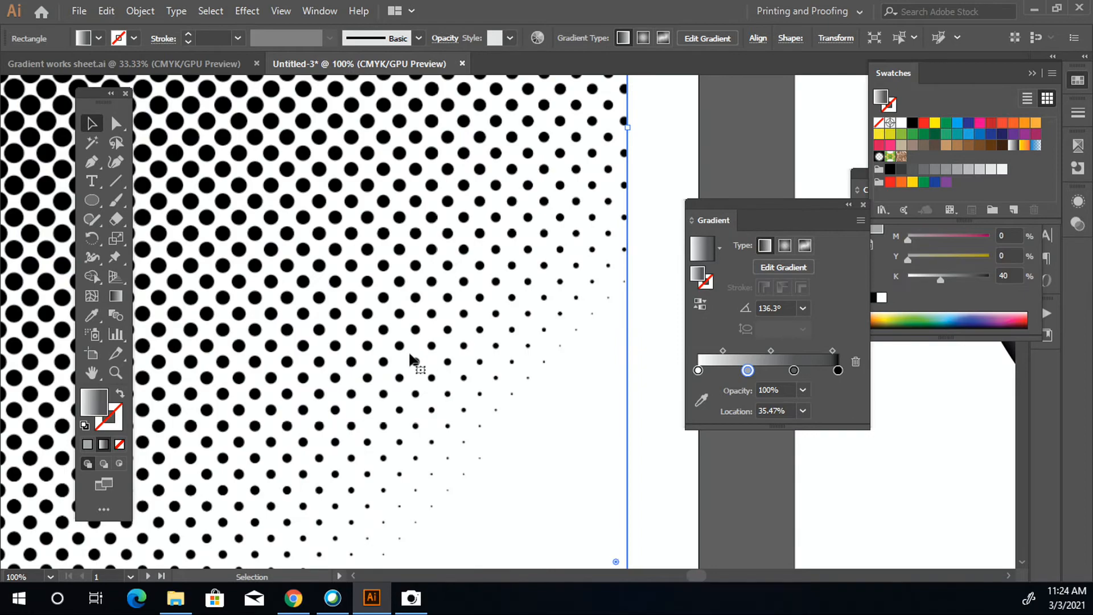
scroll(530, 447, "down", 3)
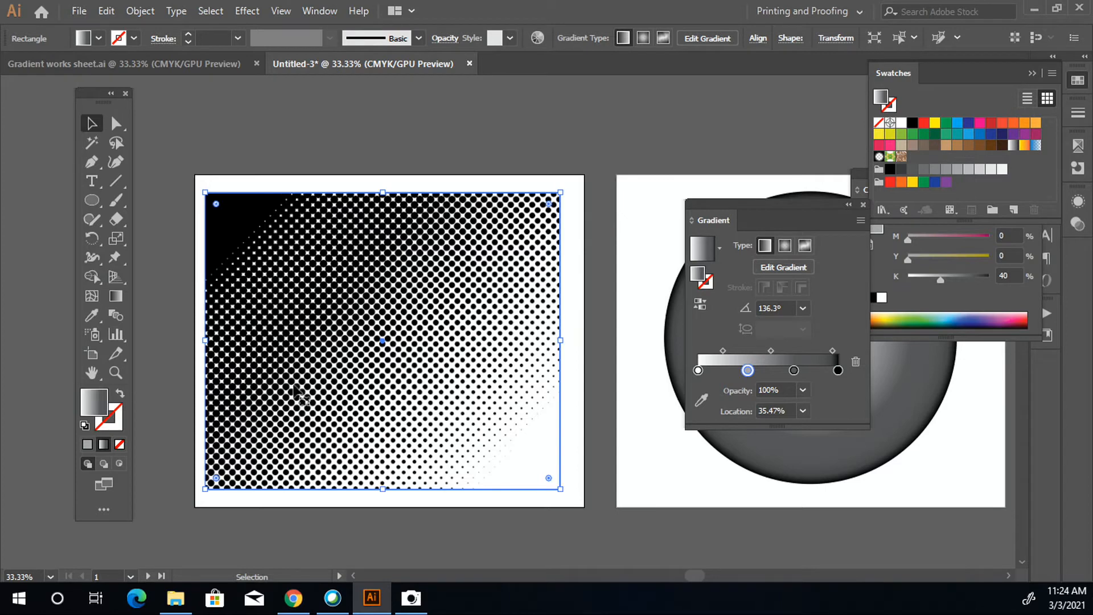
- Try different directions for the rectangle's linear gradient, finishing with white at the upper-left corner and black at the lower-right, at about -39°
left_click(110, 298)
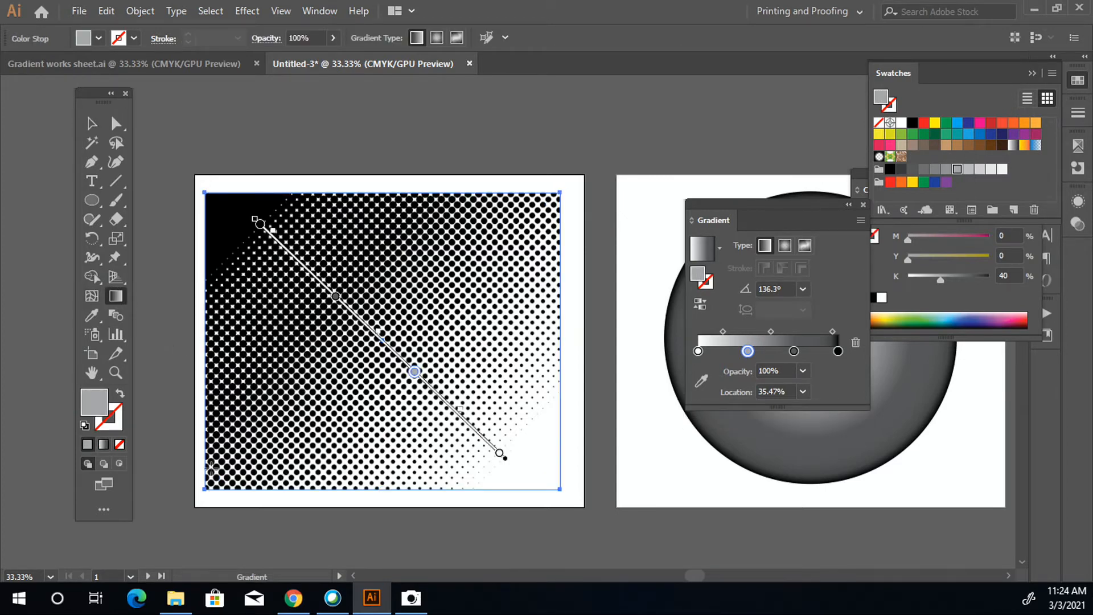
left_click_drag(208, 488, 550, 218)
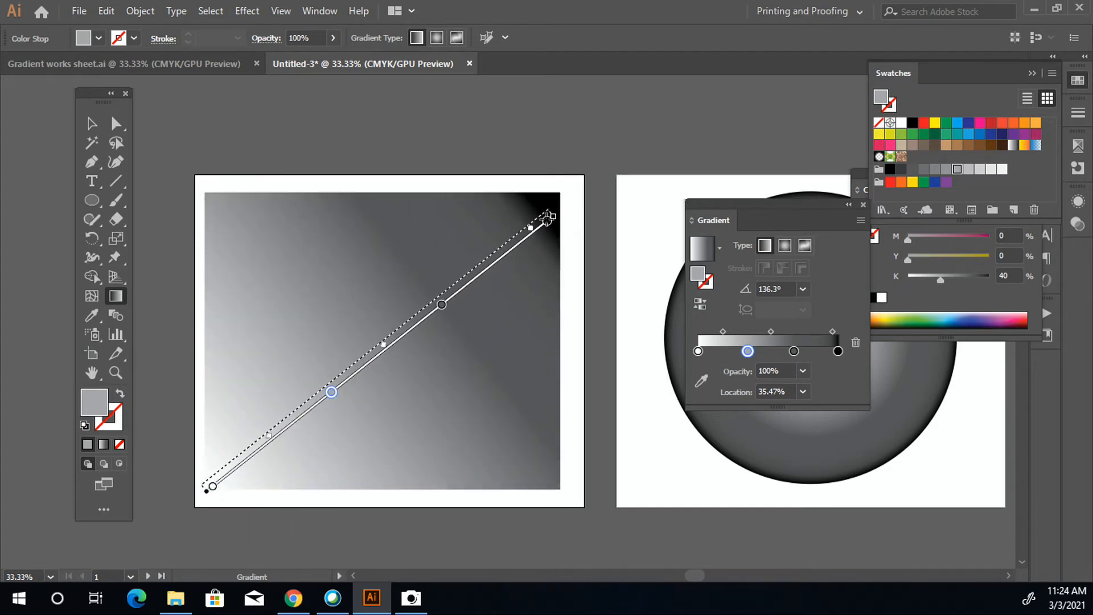
left_click_drag(549, 219, 543, 213)
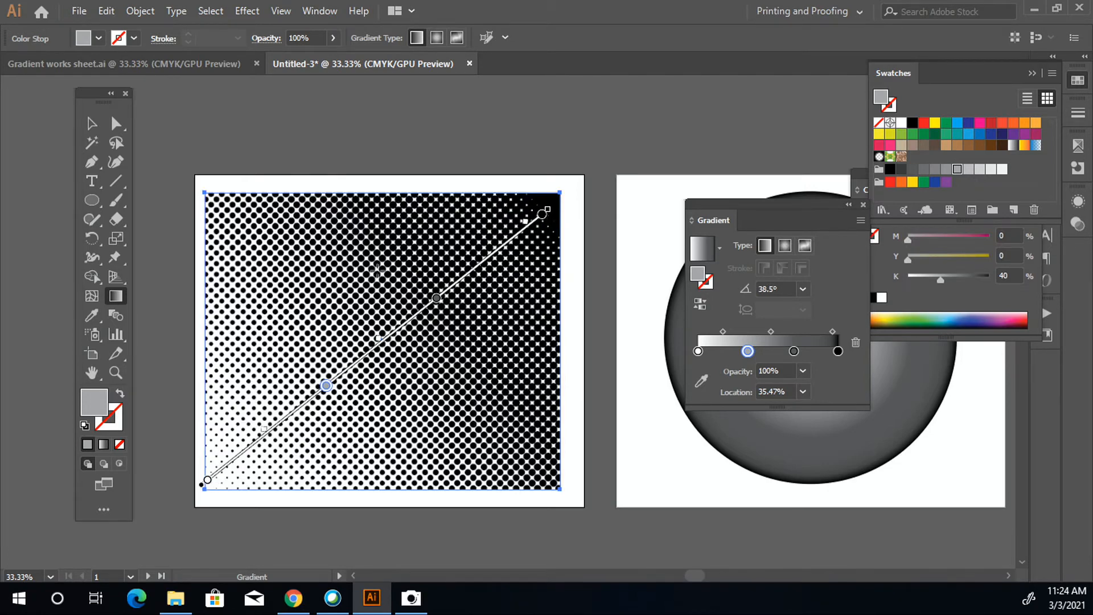
left_click_drag(375, 206, 380, 403)
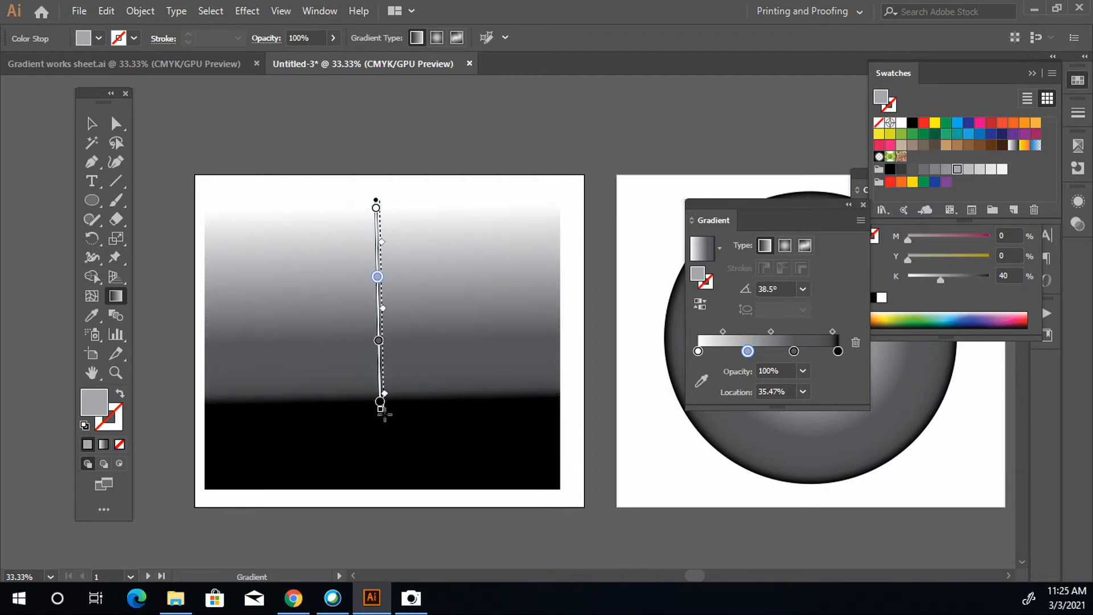
left_click_drag(391, 417, 409, 434)
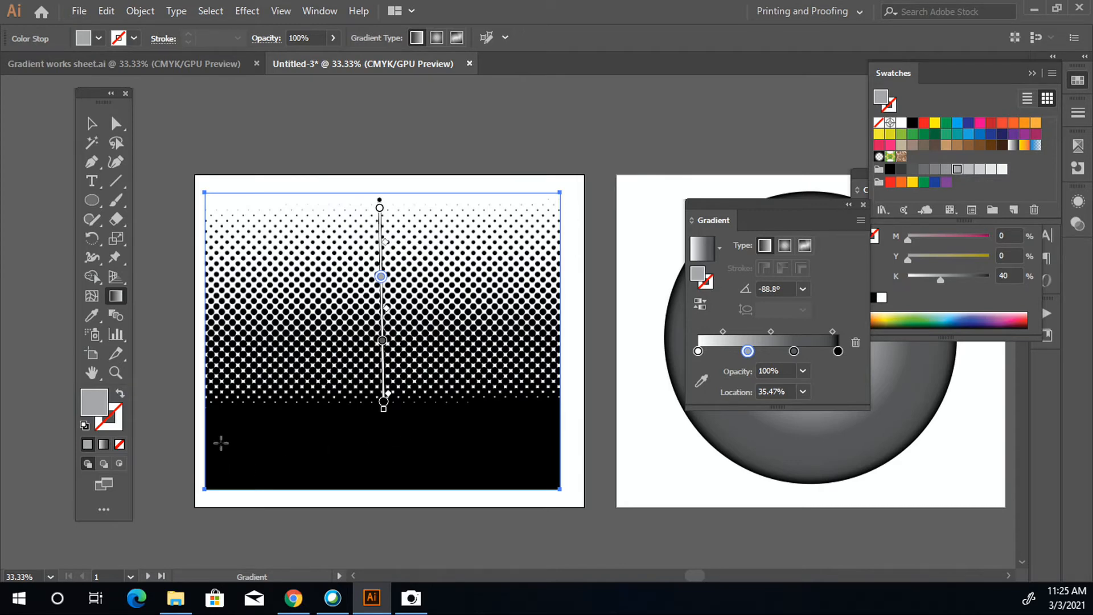
mouse_move(210, 201)
left_mouse_down()
mouse_move(271, 264)
mouse_move(493, 417)
mouse_move(549, 474)
left_mouse_up()
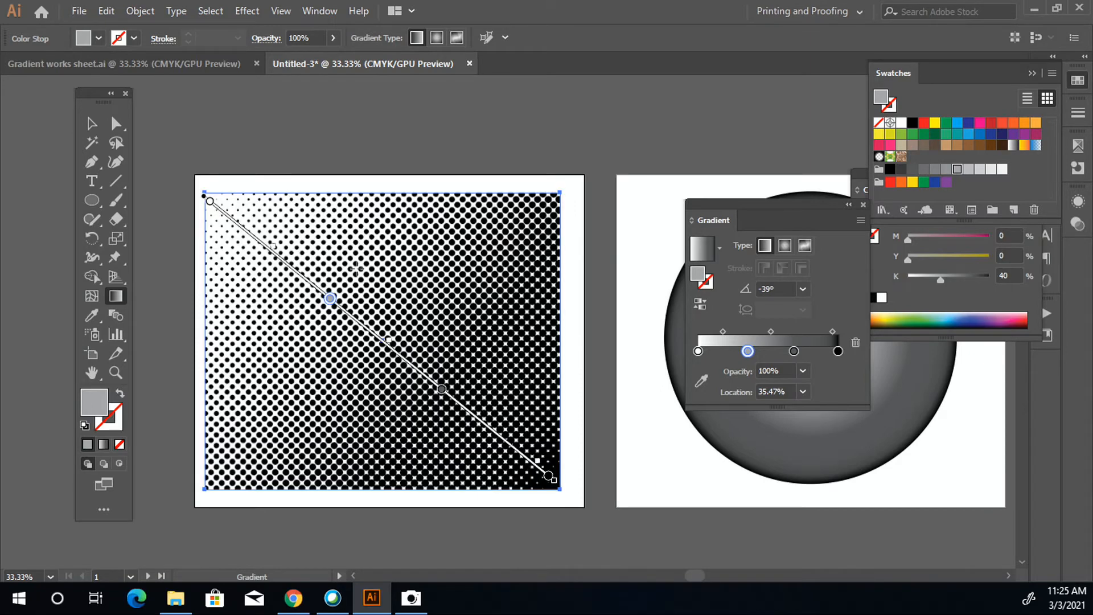
left_click(91, 123)
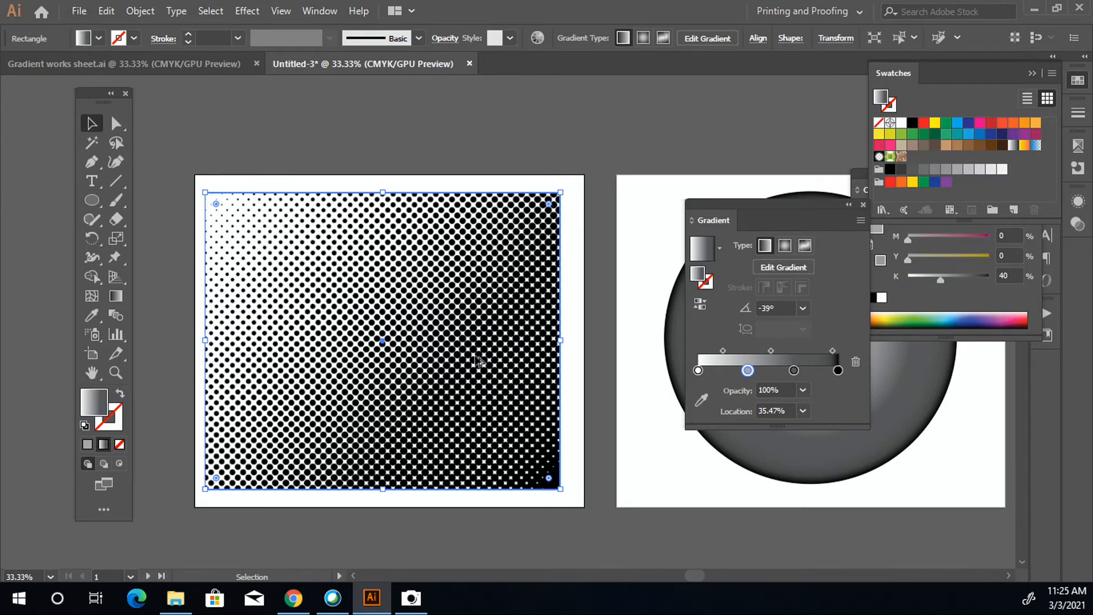
- Rasterize the halftone rectangle in CMYK at High (300 ppi) with a white background and Art Optimized anti-aliasing
scroll(476, 353, "up", 4)
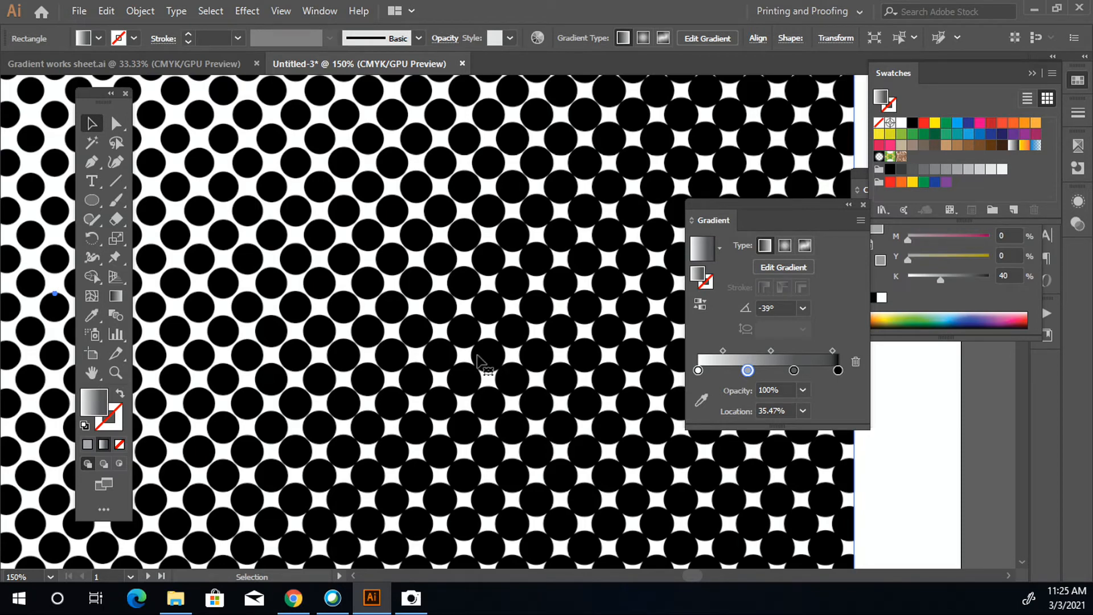
scroll(532, 357, "down", 4)
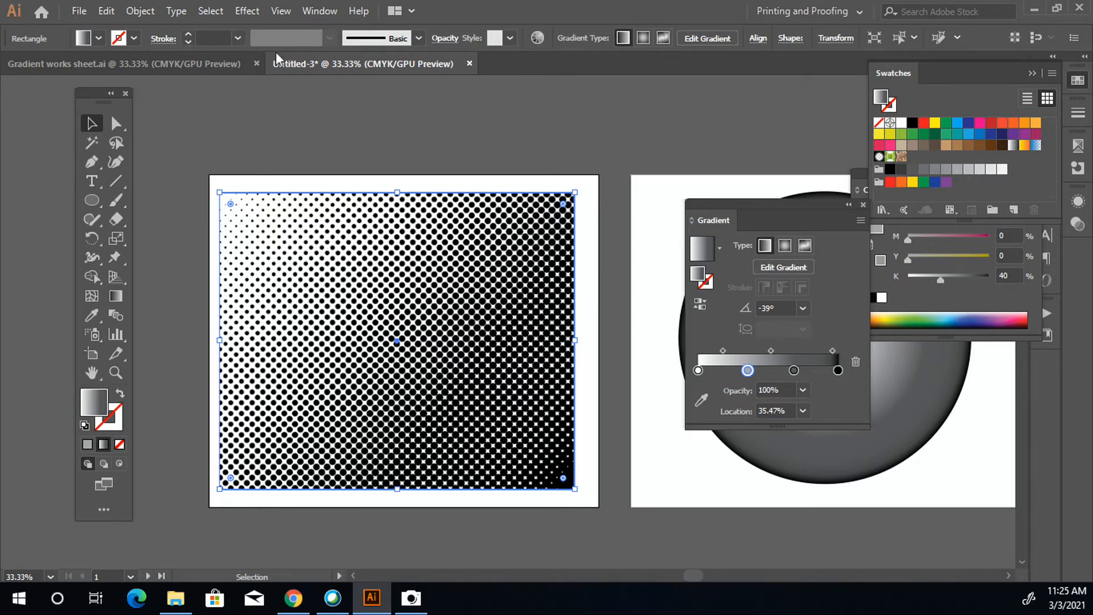
left_click(139, 12)
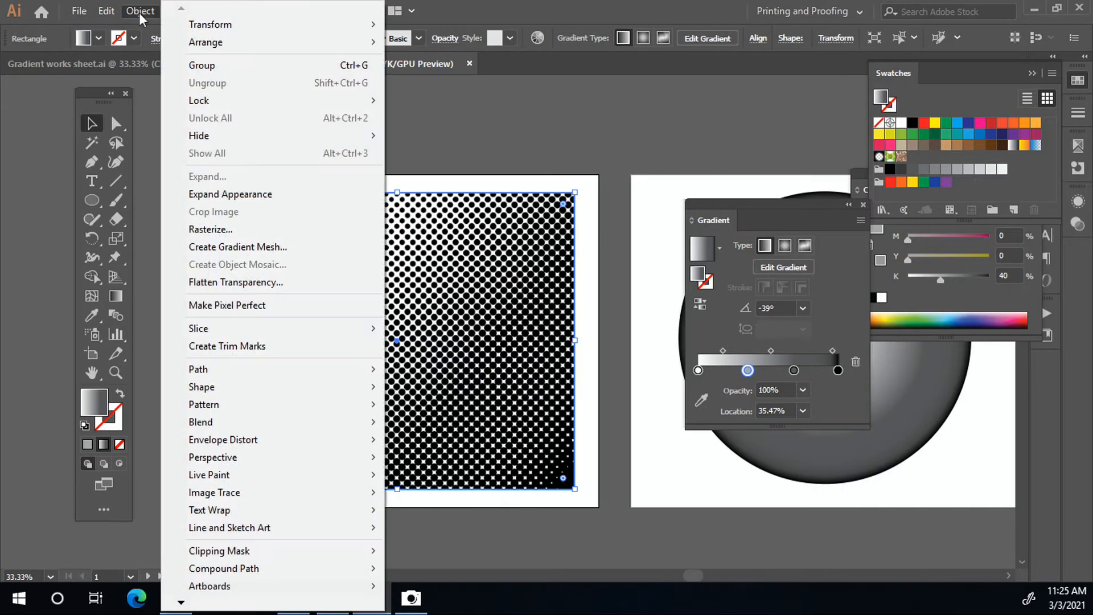
left_click(305, 222)
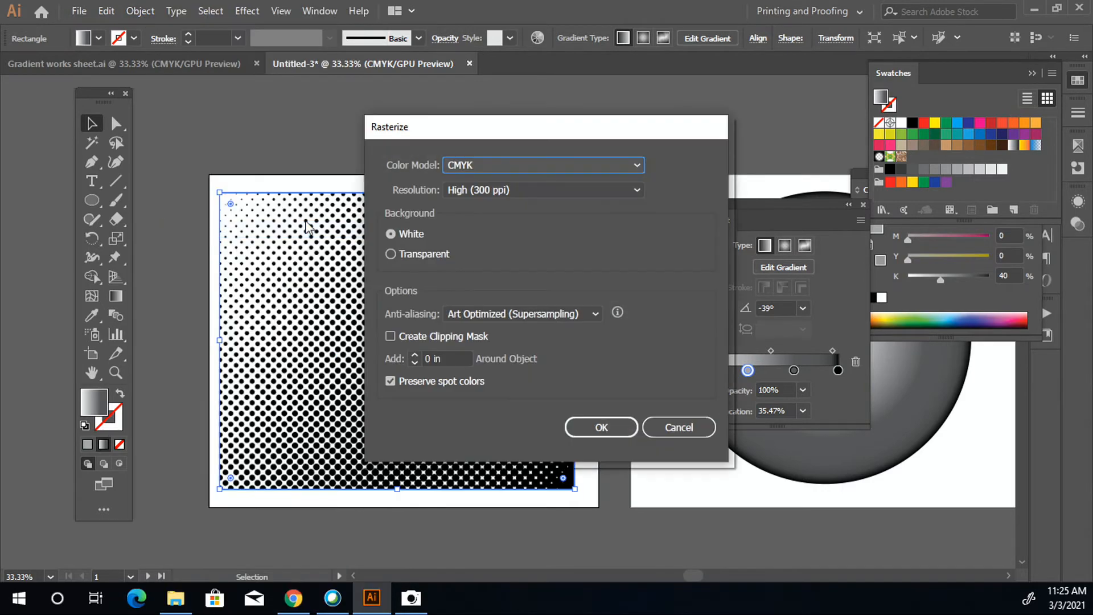
left_click(620, 428)
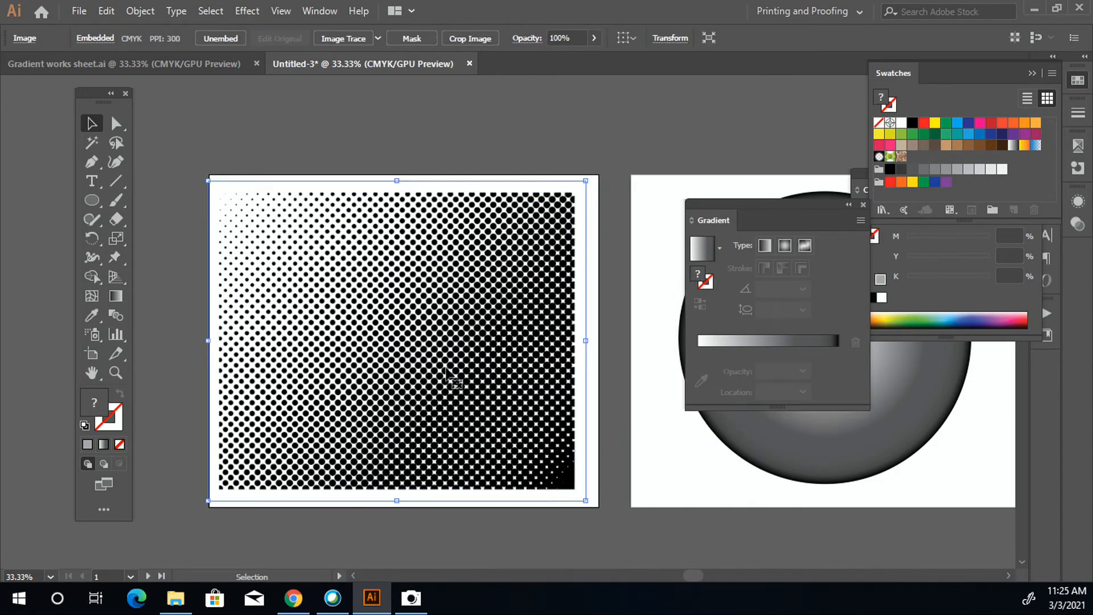
- Convert the rasterized halftone to vectors using Image Trace with the default preset, and expand the tracing into editable paths
scroll(456, 375, "up", 6)
scroll(480, 341, "up", 7)
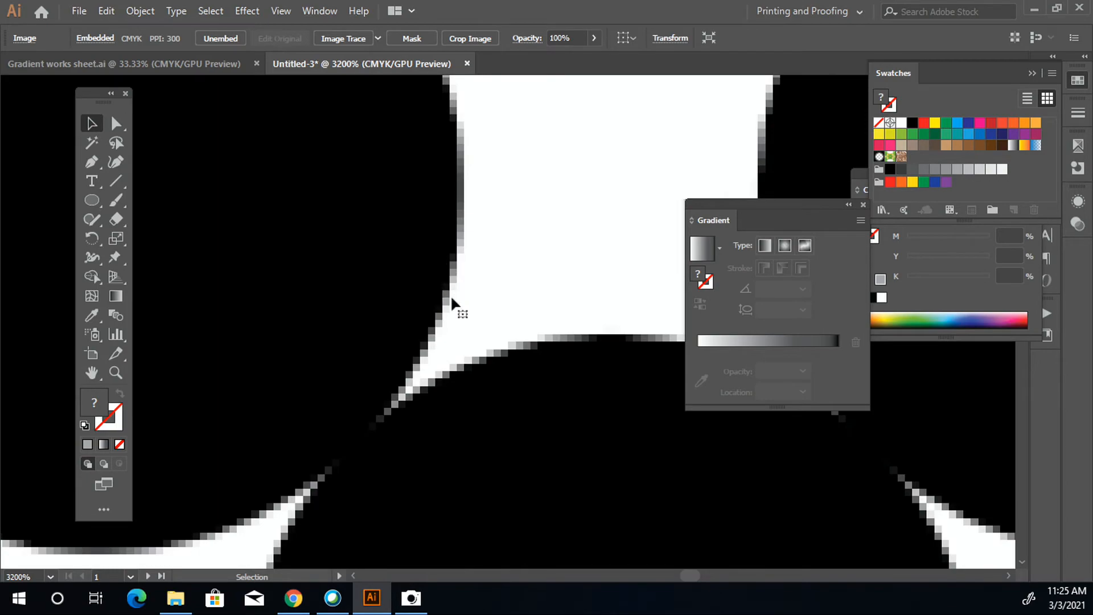
scroll(444, 299, "down", 6)
scroll(450, 335, "down", 8)
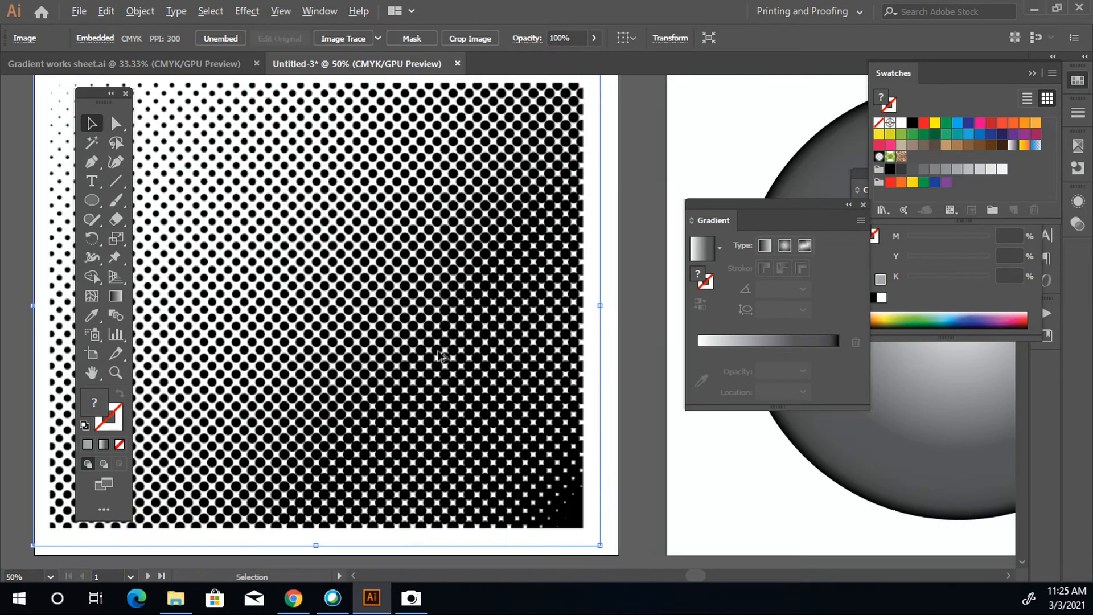
scroll(352, 302, "up", 1)
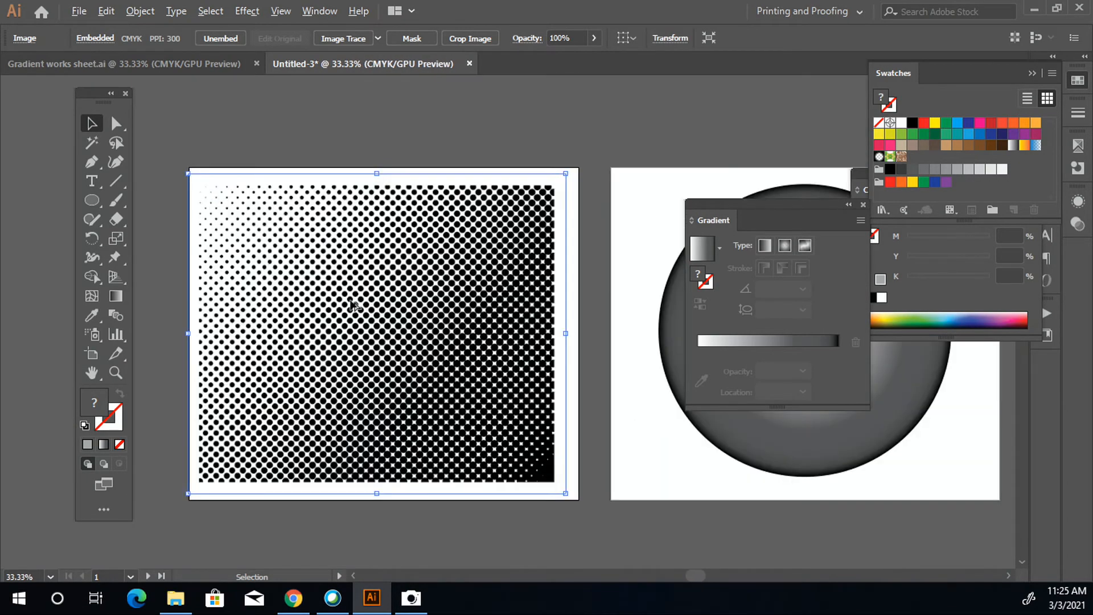
left_click(335, 39)
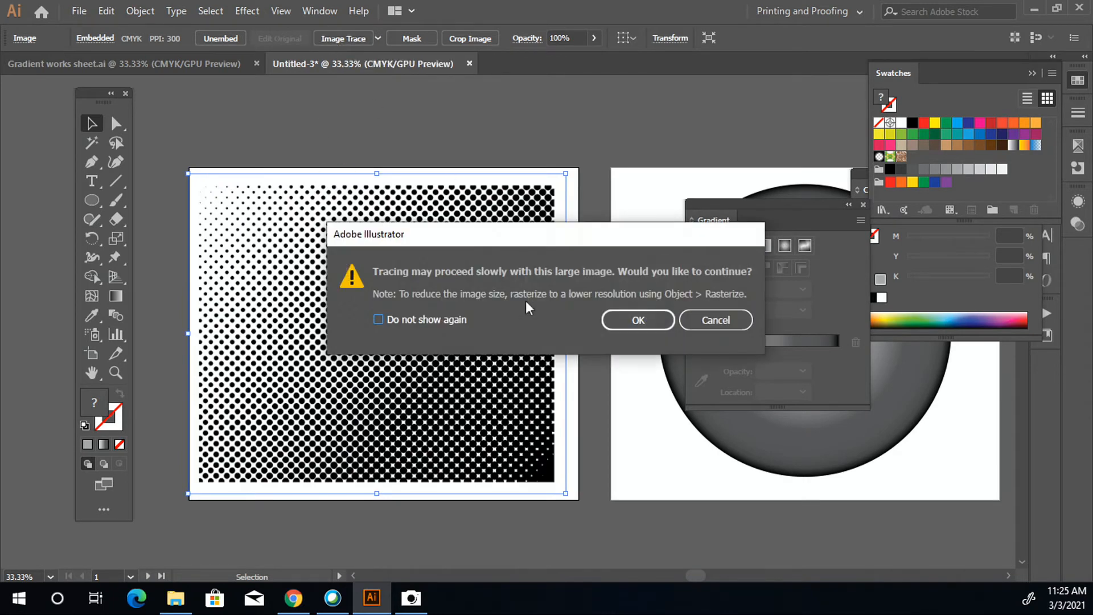
left_click(635, 323)
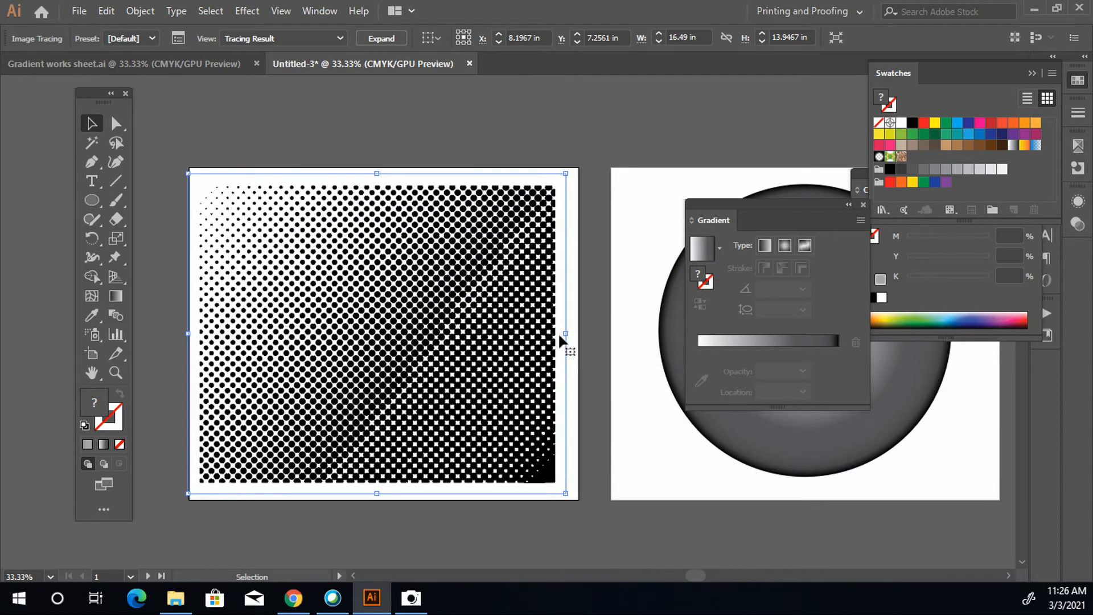
left_click(380, 38)
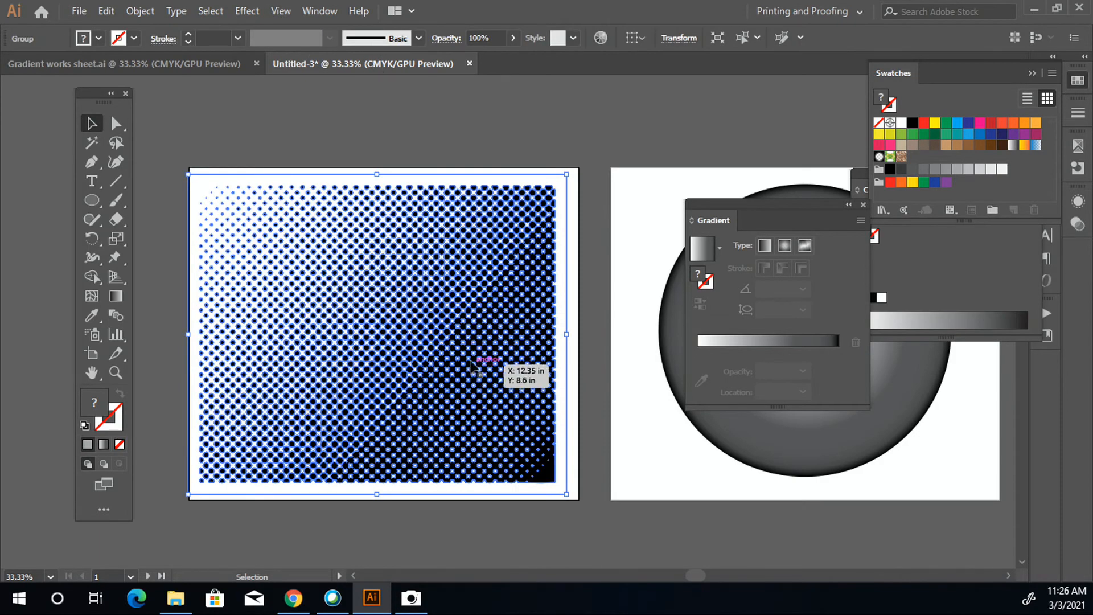
- Examine the edges and paths of the expanded halftone dots up close in both preview and outline views, and deselect the artwork
scroll(468, 329, "up", 3)
scroll(500, 313, "up", 3)
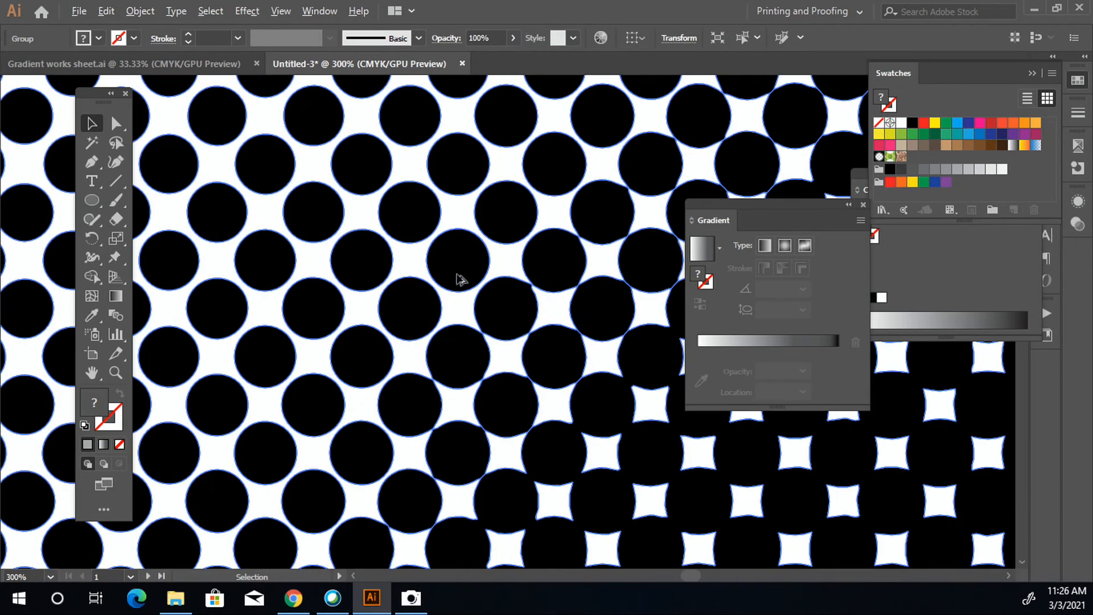
scroll(453, 245, "up", 5)
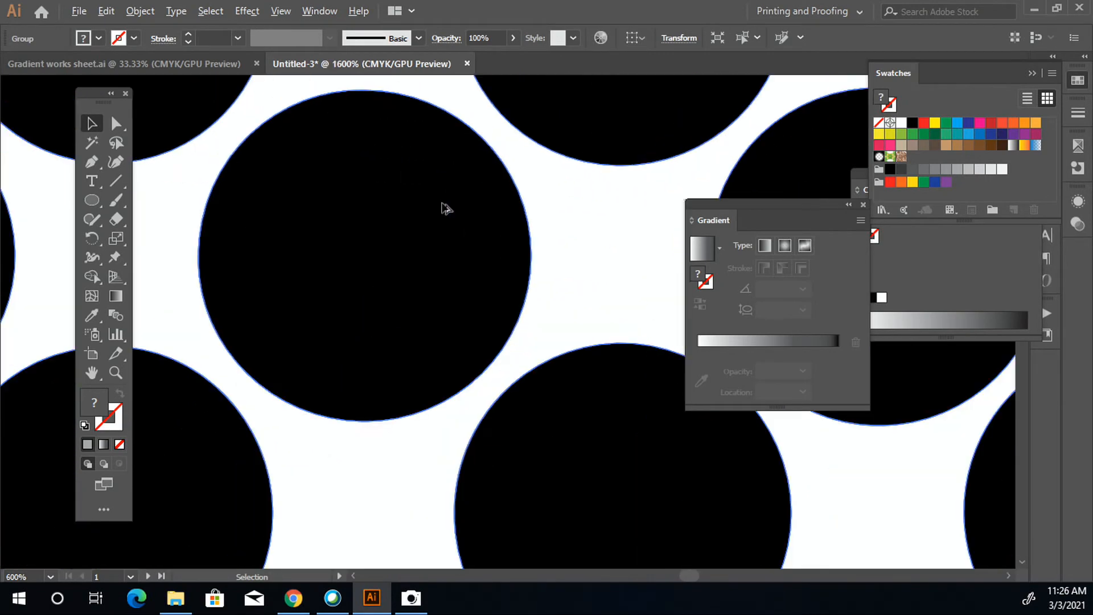
scroll(557, 236, "up", 4)
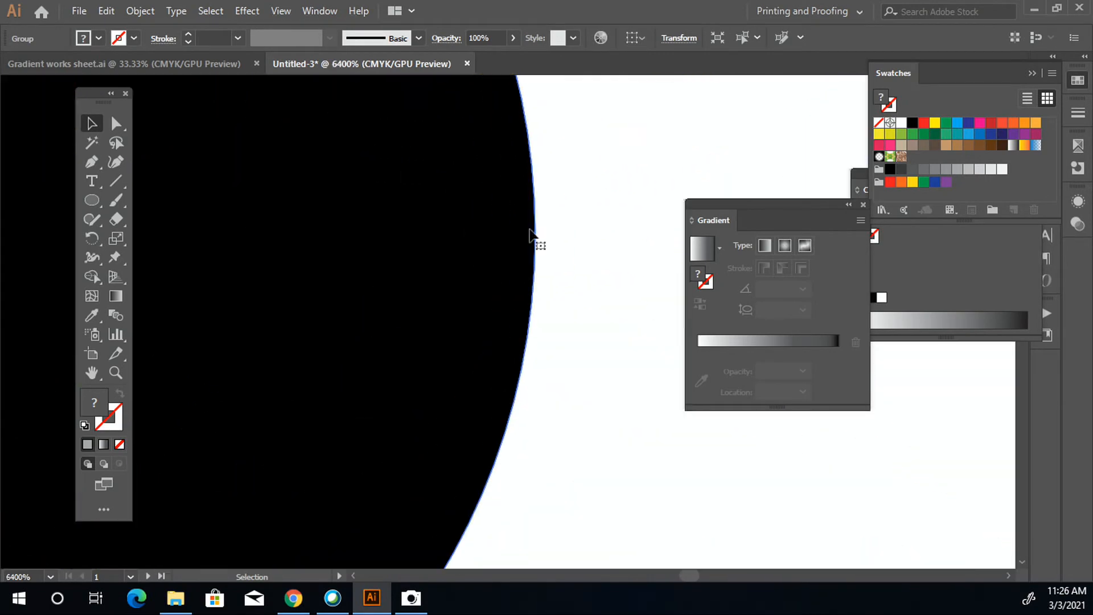
scroll(532, 246, "down", 8)
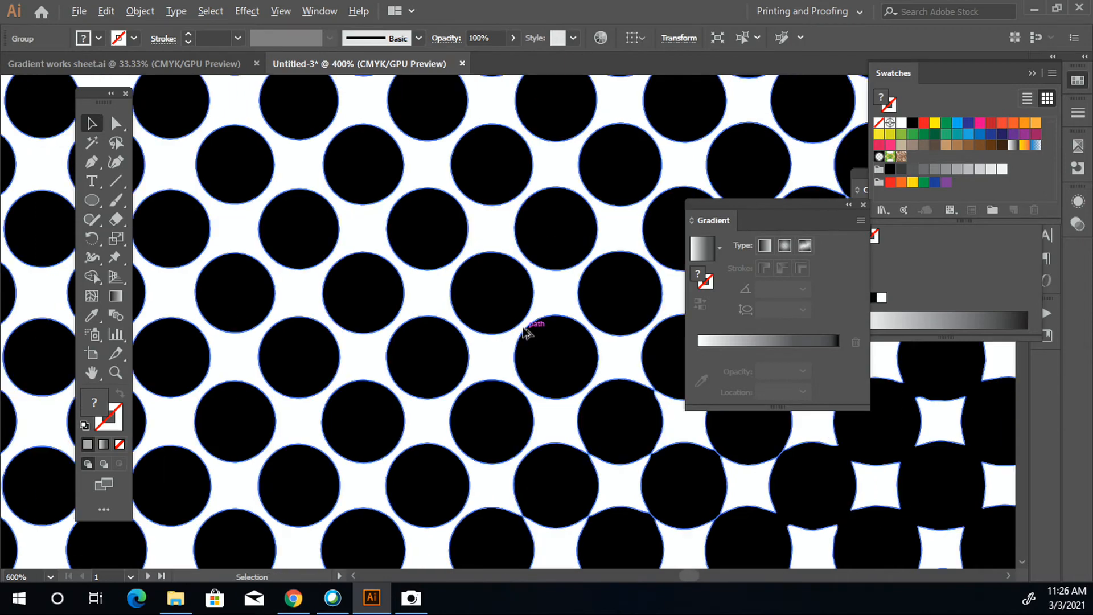
key("ctrl+y")
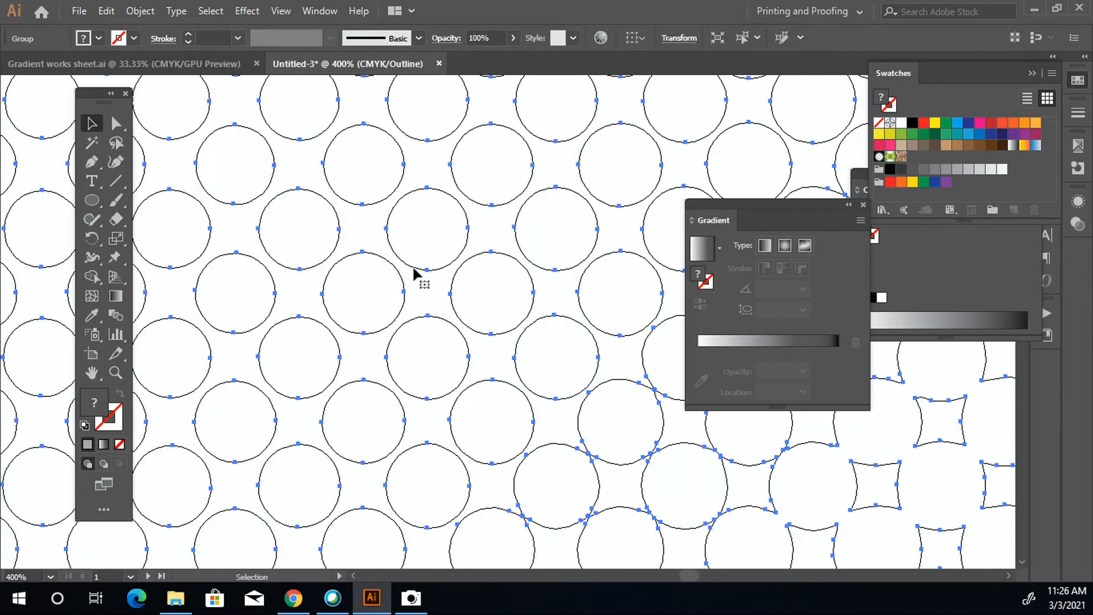
key("ctrl+y")
scroll(447, 335, "down", 6)
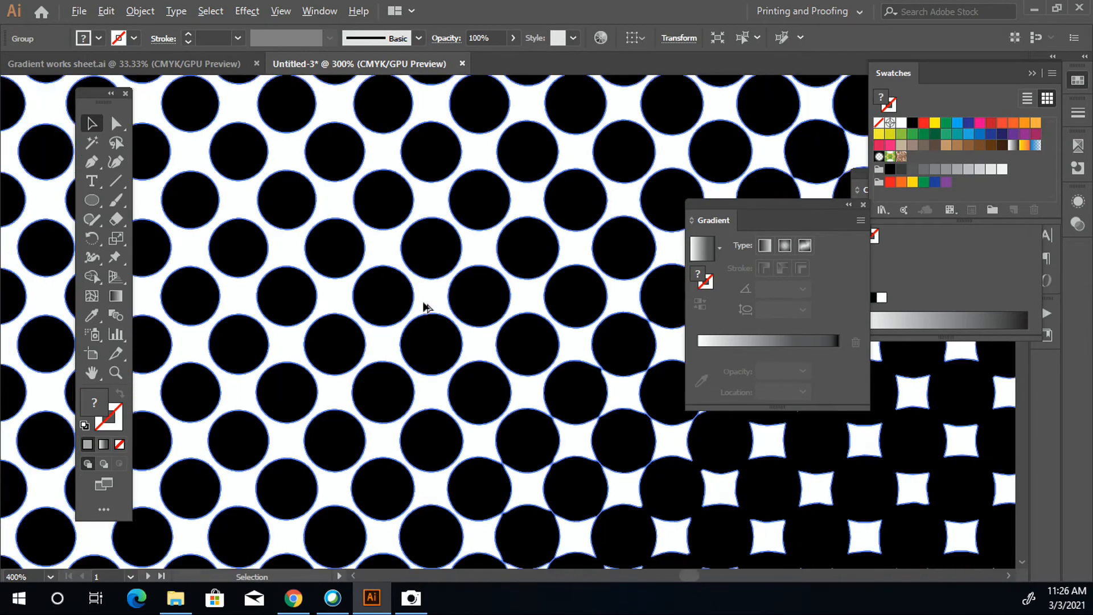
scroll(455, 333, "down", 1)
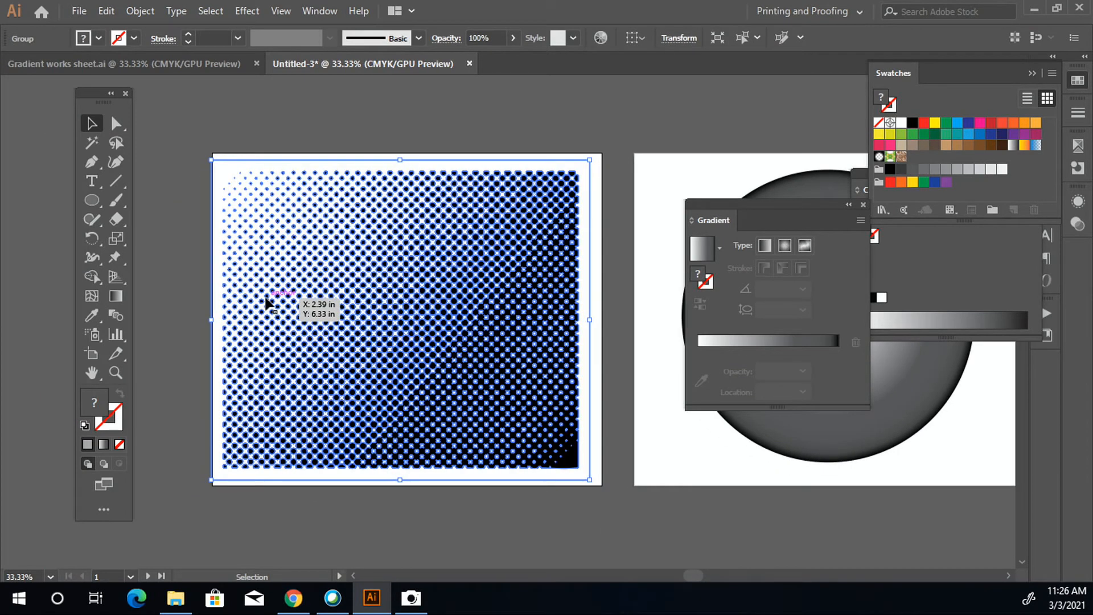
left_click(232, 142)
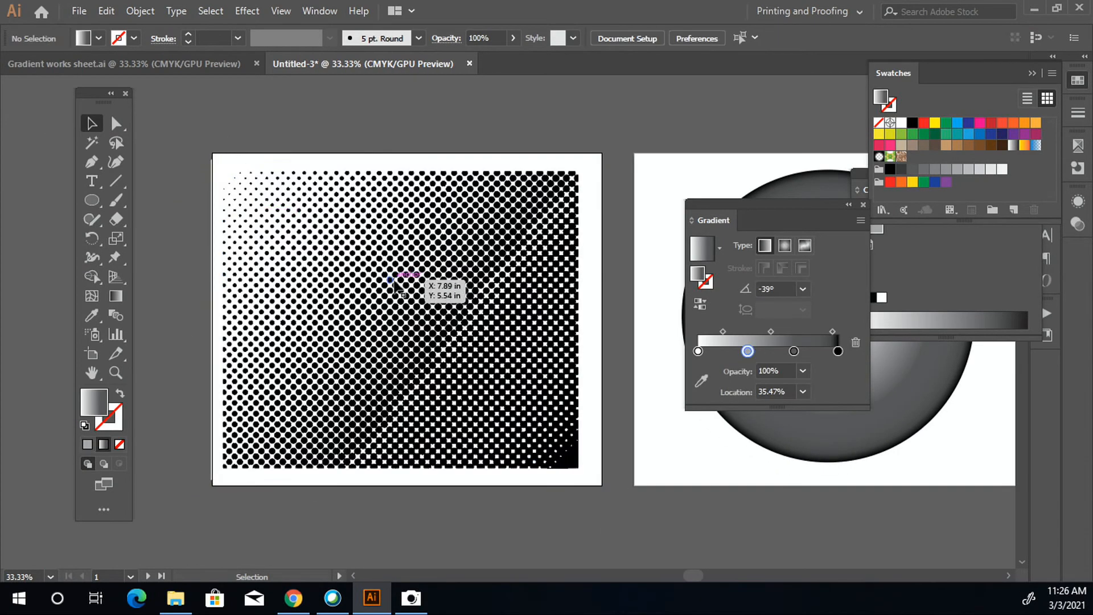
- Move the vector halftone artwork off the first artboard onto the empty canvas to its left, and deselect it
scroll(390, 314, "down", 1)
left_click_drag(377, 315, 506, 272)
left_click_drag(505, 271, 219, 281)
left_click(262, 482)
left_click_drag(256, 483, 310, 476)
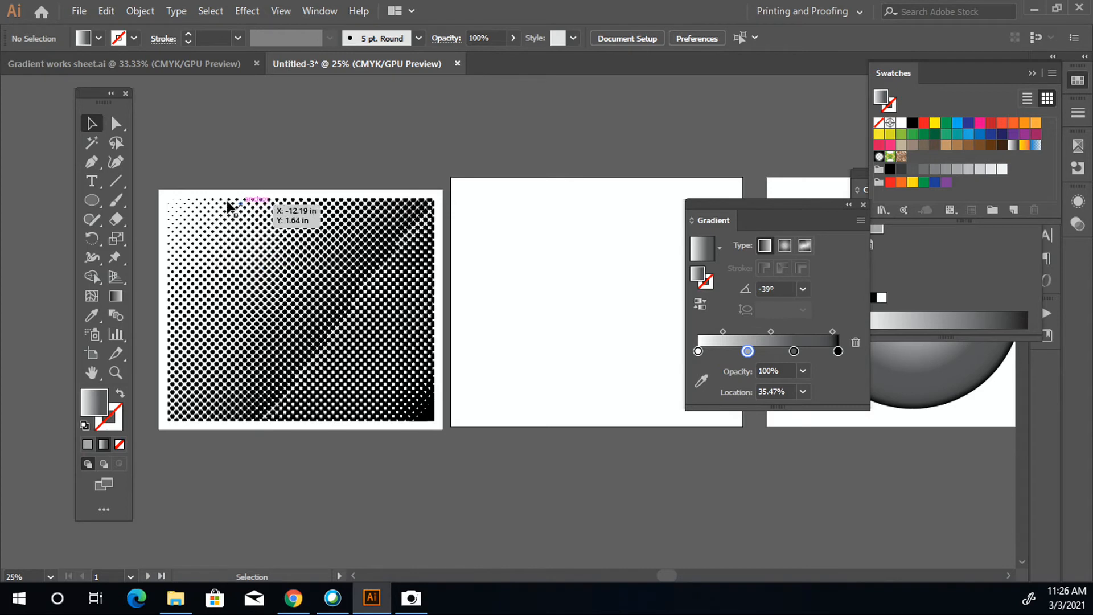
- Isolate the halftone group, select all its white areas with the Magic Wand, and delete them so only the black dots remain
double_click(166, 195)
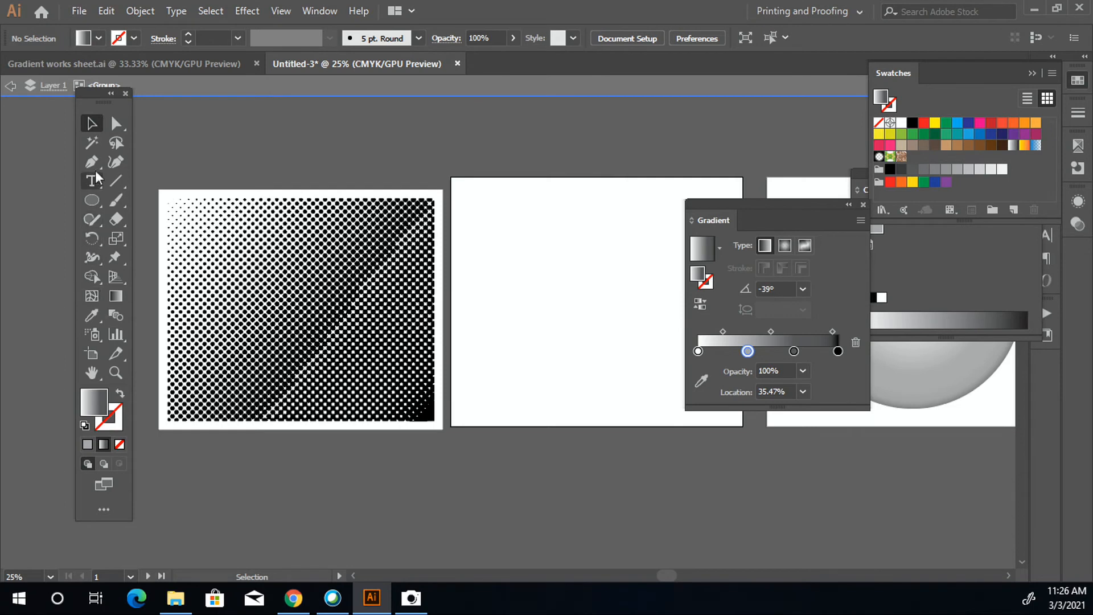
left_click(94, 145)
left_click(177, 188)
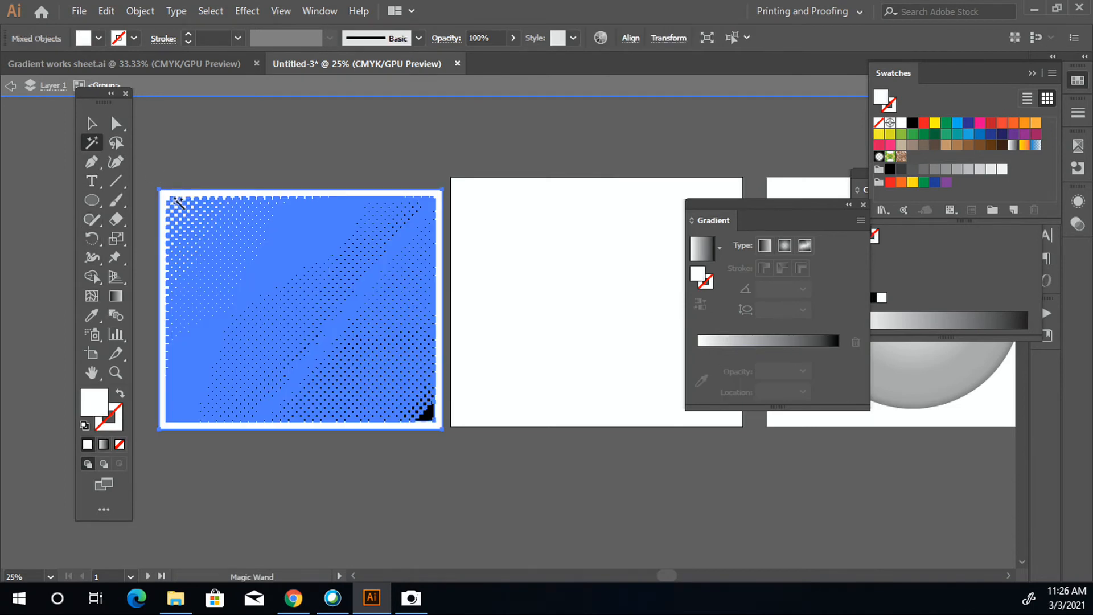
left_click(172, 196)
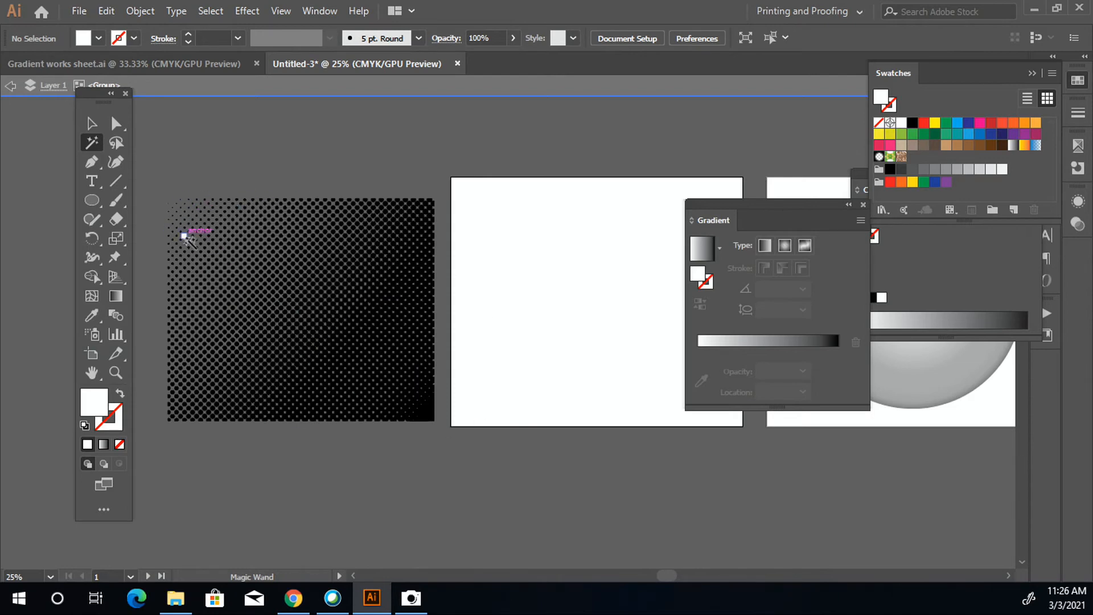
- Leave isolation mode, fill the whole group of halftone dots with CMYK Red, and deselect it
left_click(91, 124)
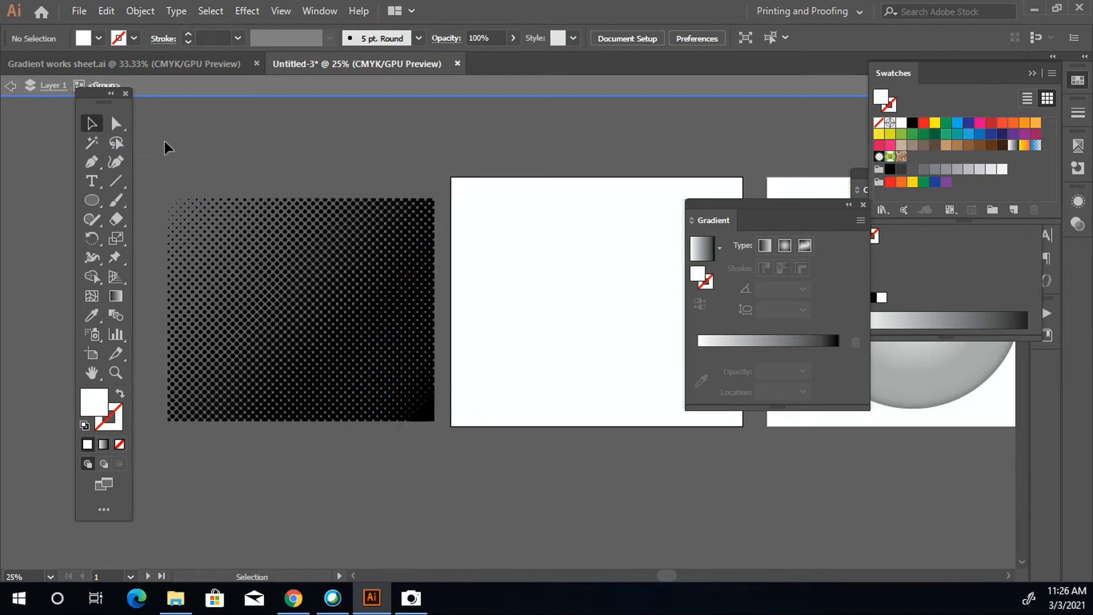
left_click(367, 324)
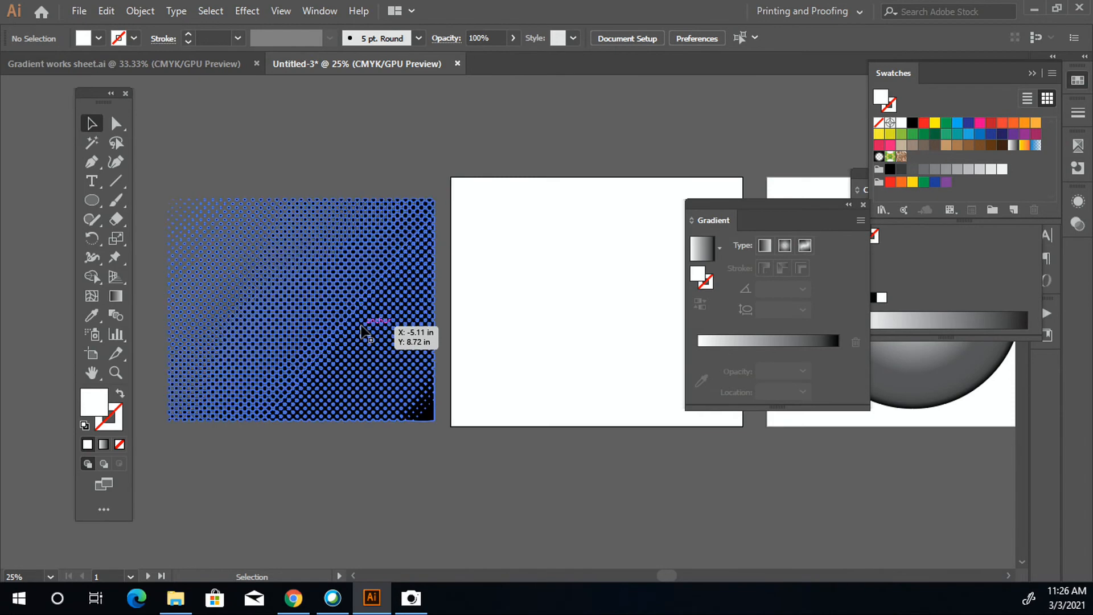
left_click(924, 122)
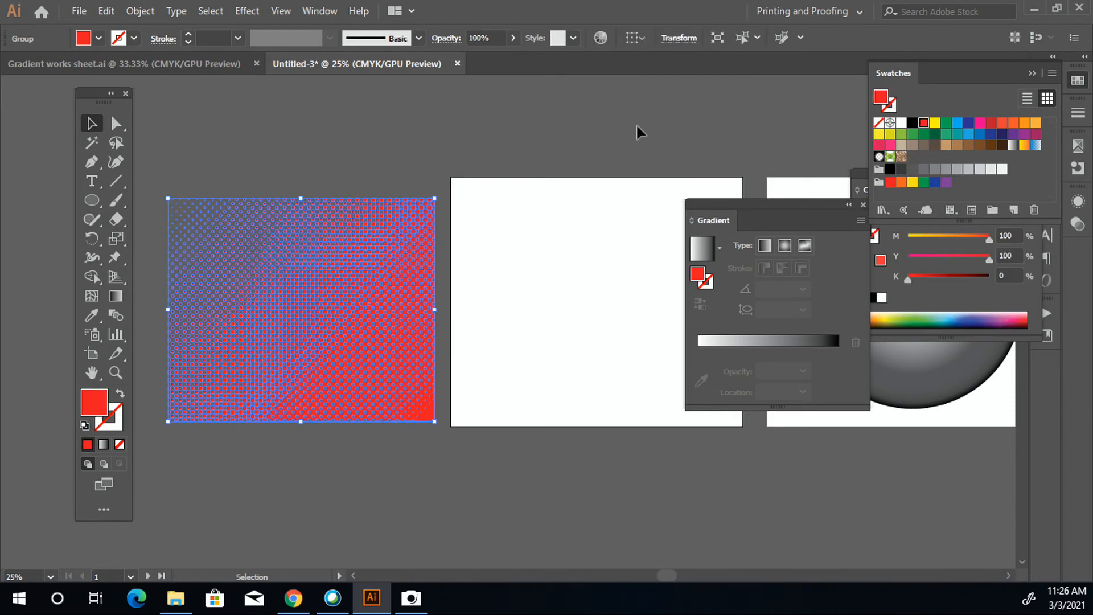
left_click(541, 130)
- Draw a rectangle covering the red halftone dots, send it behind them, and fill it with CMYK Yellow
key("alt")
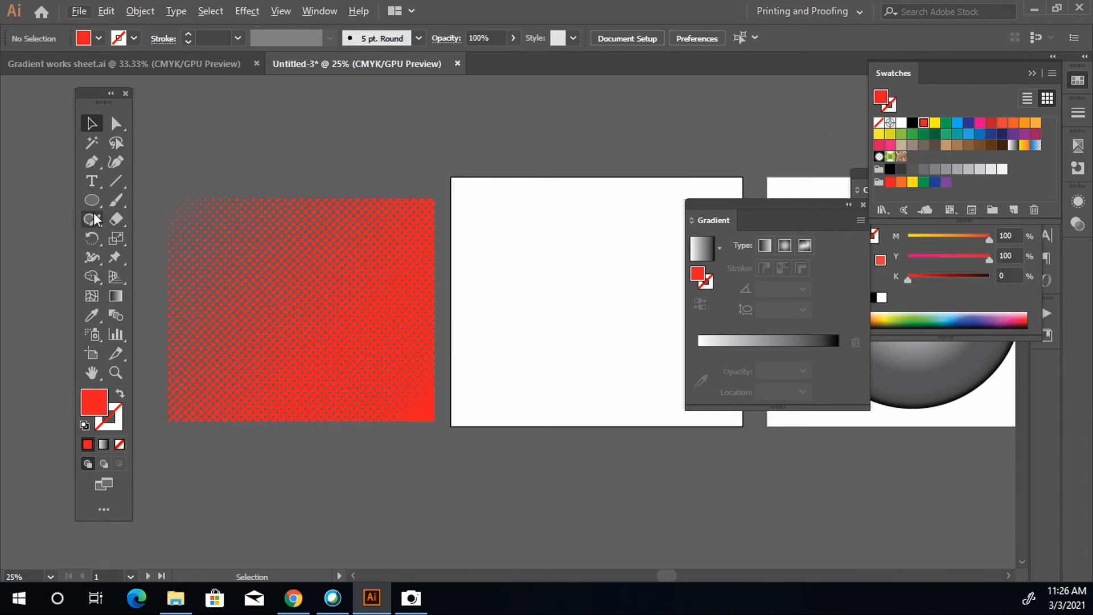
left_click_drag(95, 211, 393, 392)
mouse_move(444, 435)
left_mouse_down()
mouse_move(434, 422)
mouse_move(443, 430)
left_mouse_up()
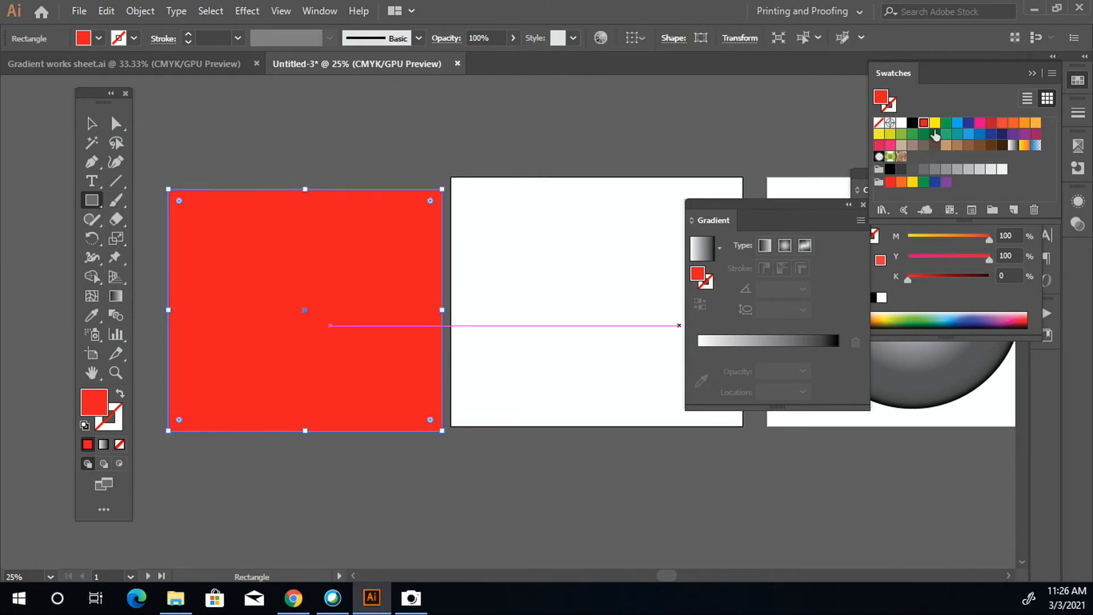
left_click(935, 123)
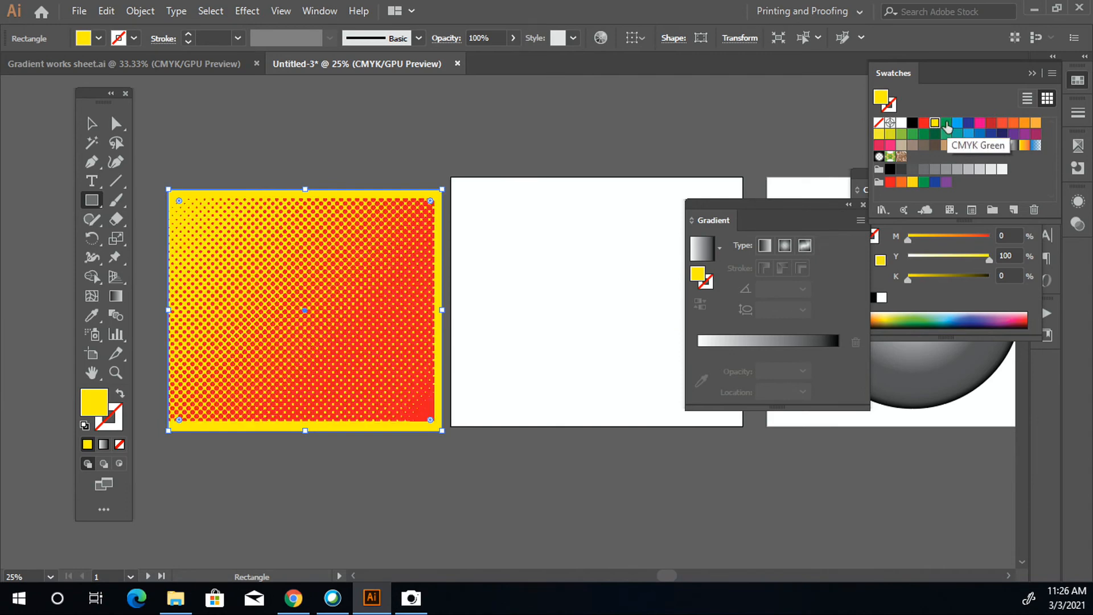
- Nudge the yellow background rectangle slightly left and up behind the red dots, and deselect it
left_click(91, 123)
left_click_drag(199, 245, 198, 245)
key("Left")
key("Left")
key("Left")
key("Left")
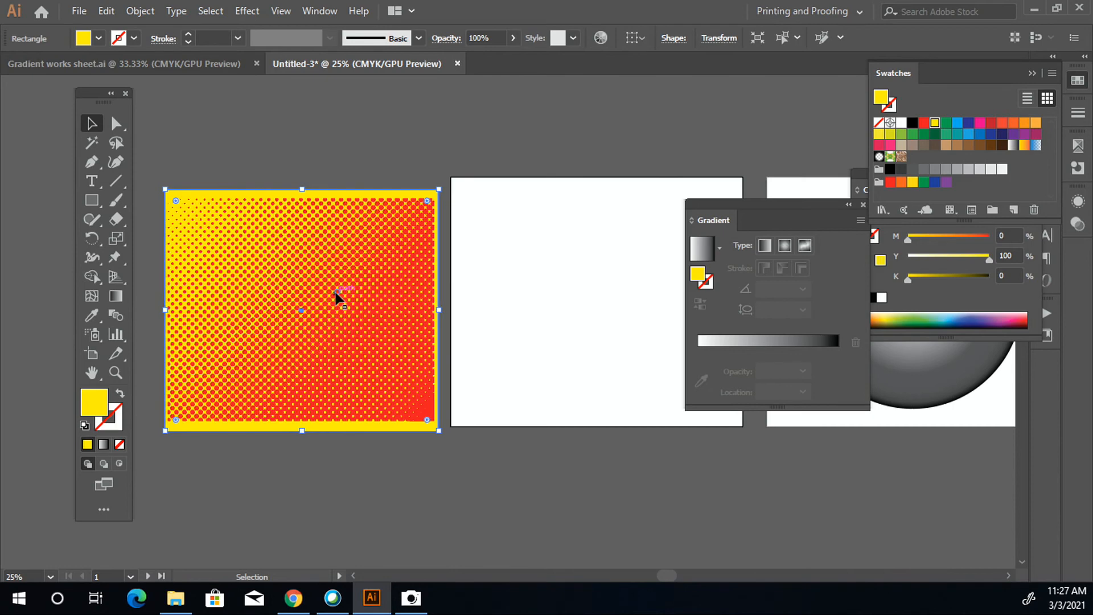
key("Up")
key("Up")
key("Up")
key("Up")
key("Up")
key("Up")
key("Up")
key("Up")
key("Up")
key("Up")
key("Up")
key("Up")
key("Up")
key("Up")
key("Up")
key("Up")
key("Up")
key("Up")
key("Up")
key("Up")
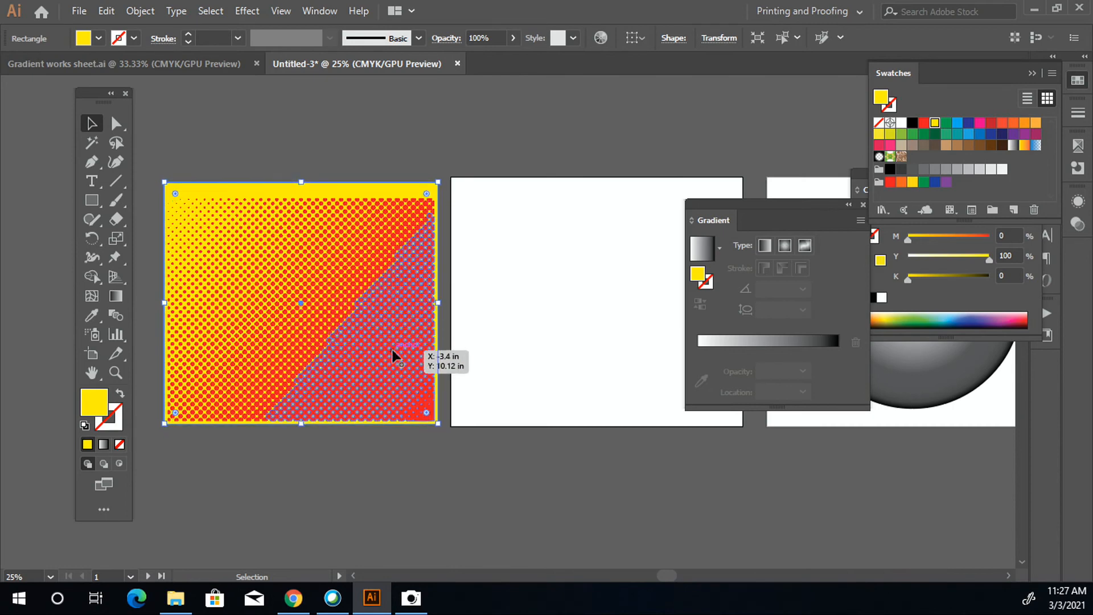
left_click(458, 482)
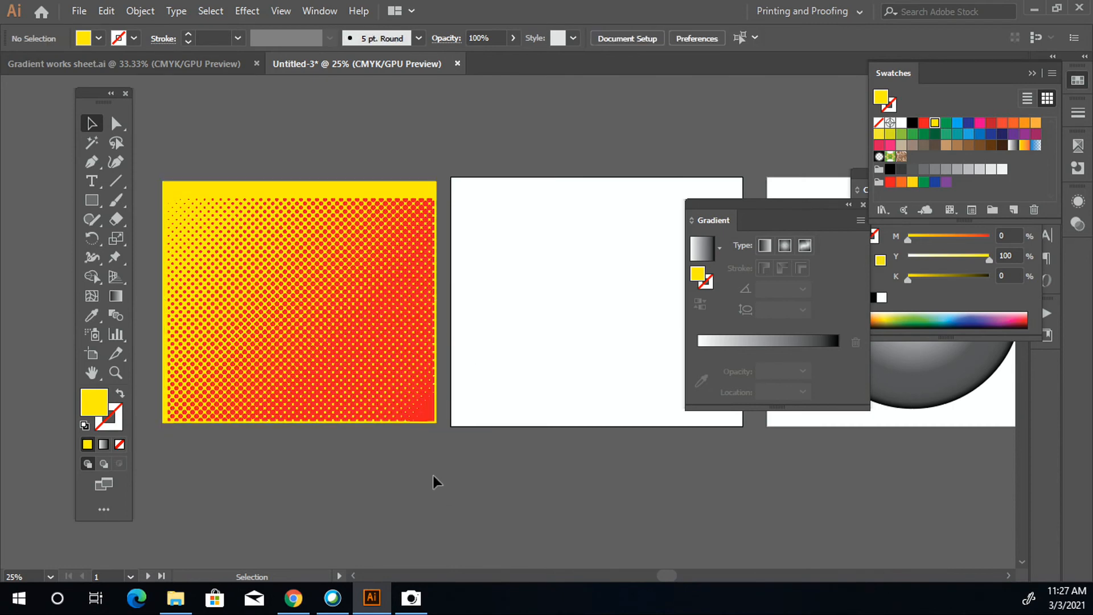
- Select the radial-gradient circle on the second artboard and apply the Color Halftone effect to it
scroll(432, 487, "left", 1)
scroll(428, 466, "down", 2)
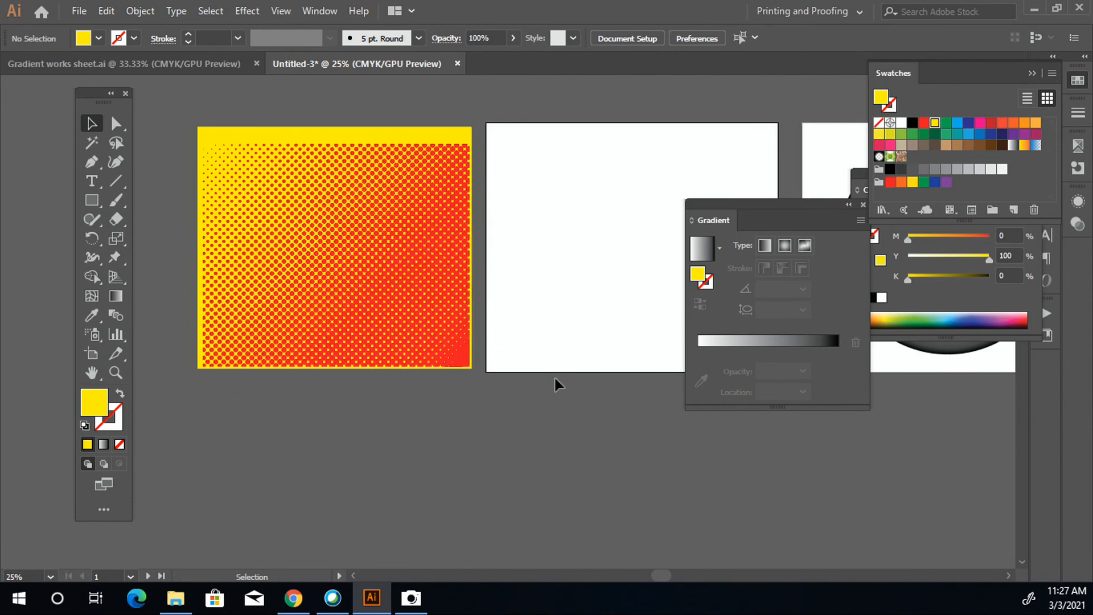
left_click_drag(538, 371, 480, 412)
left_click_drag(548, 376, 33, 341)
scroll(358, 342, "up", 2)
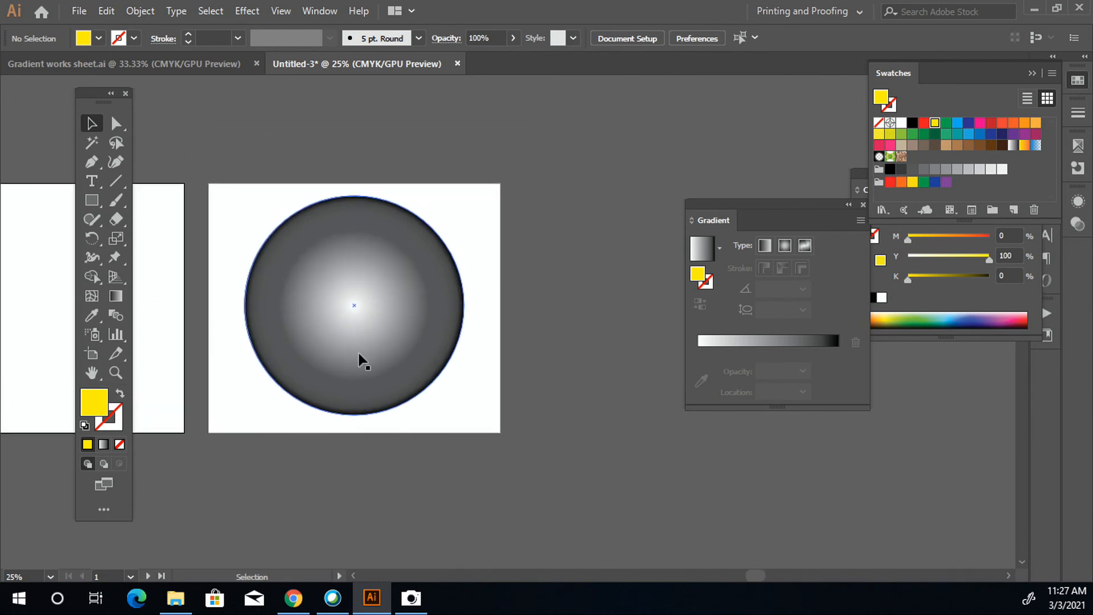
left_click(359, 354)
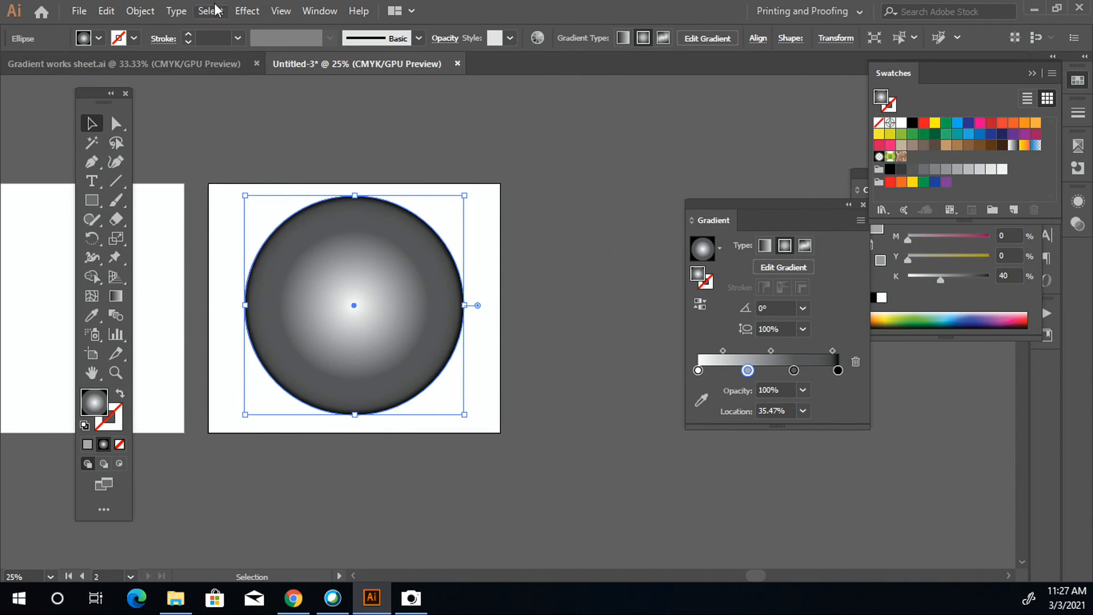
left_click(247, 12)
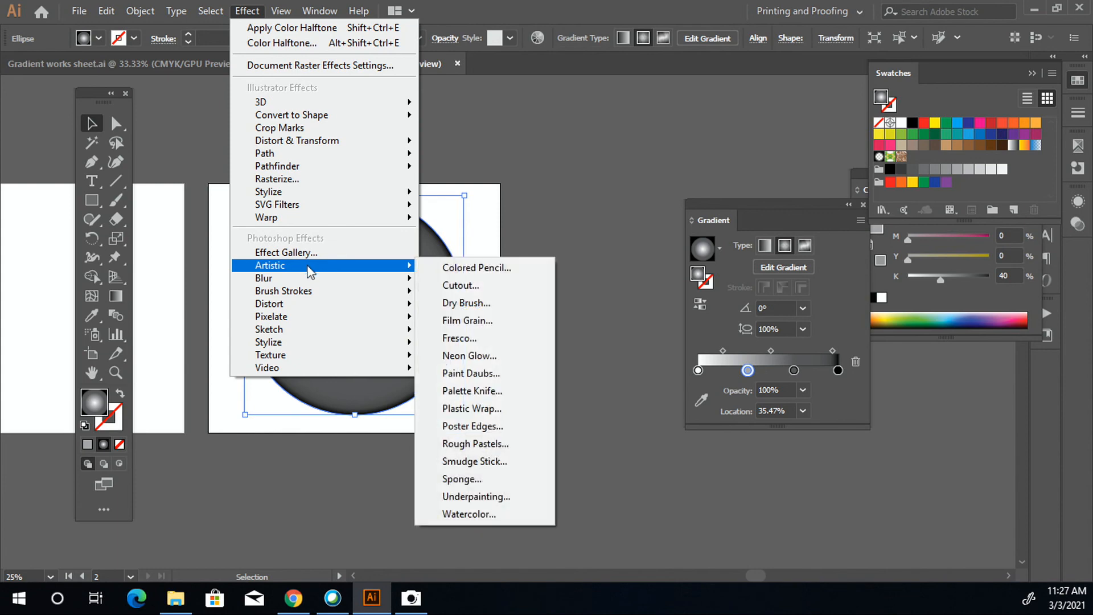
left_click(513, 317)
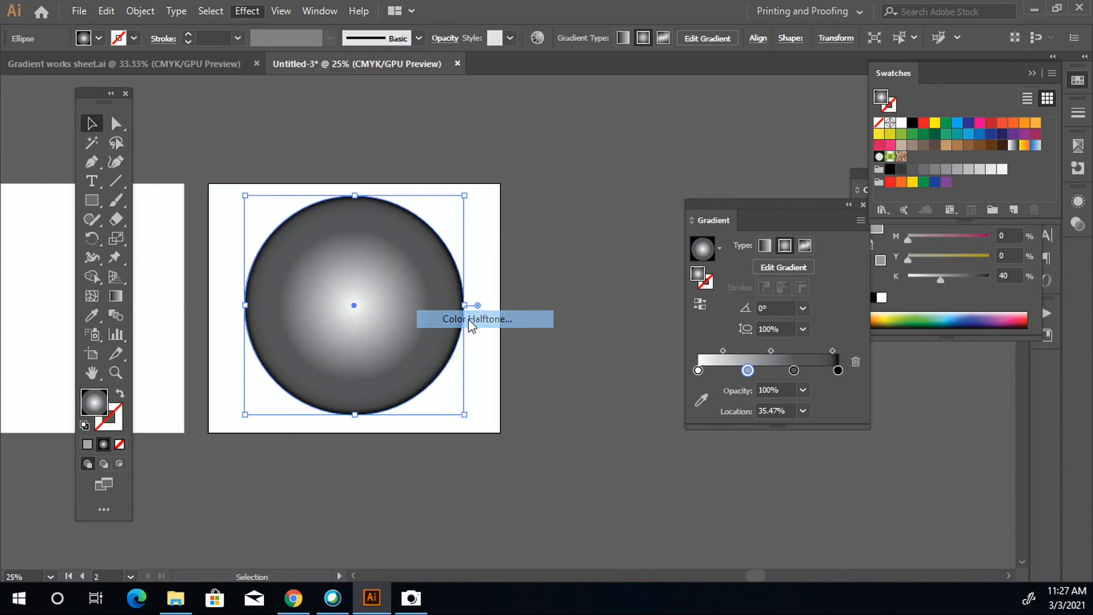
left_click(503, 272)
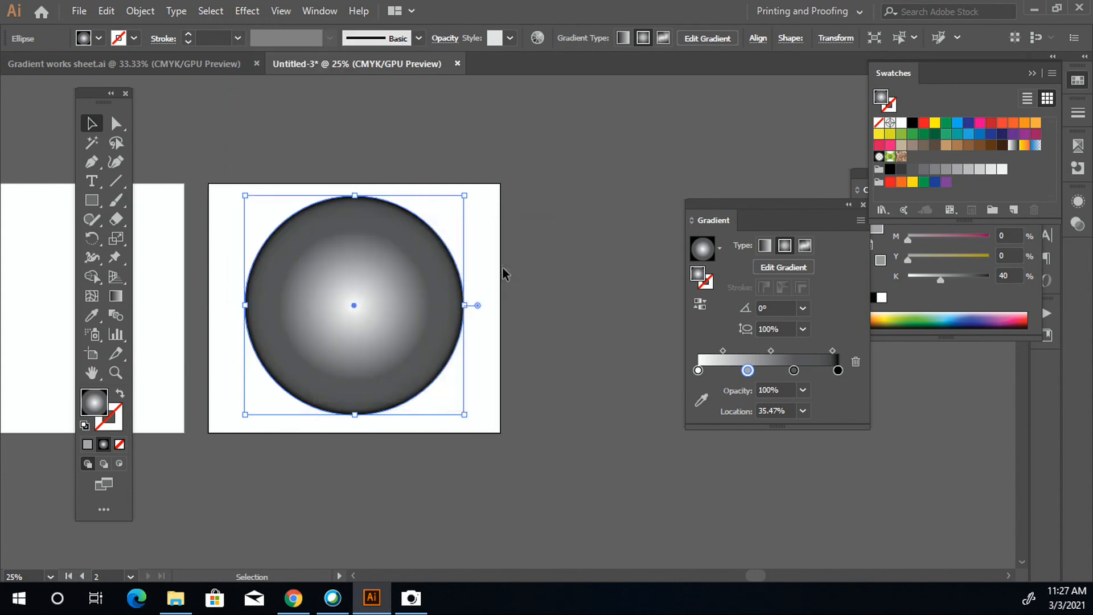